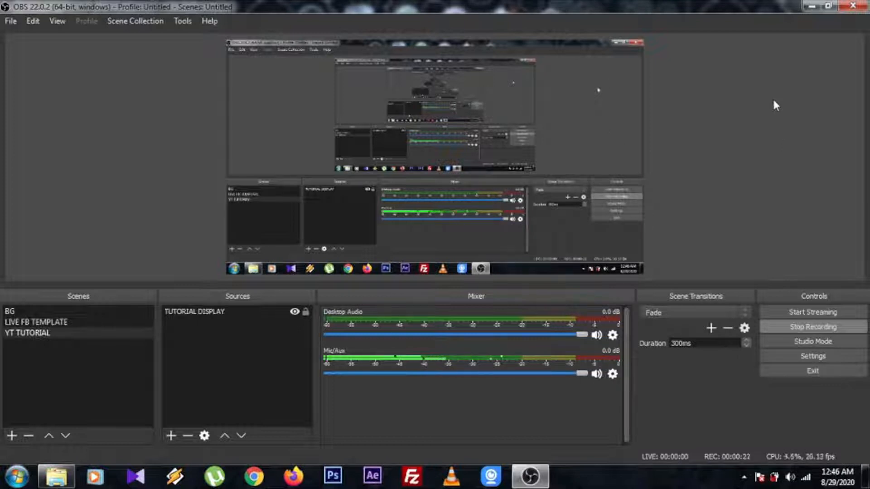
Minimize the recording window and open Photoshop
{"action": "left_click", "coordinate": [809, 8]}
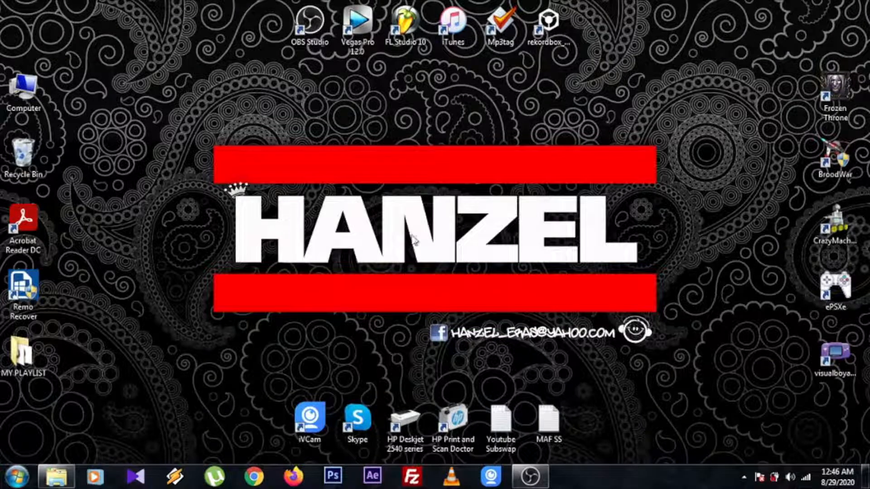
{"action": "left_click", "coordinate": [332, 480]}
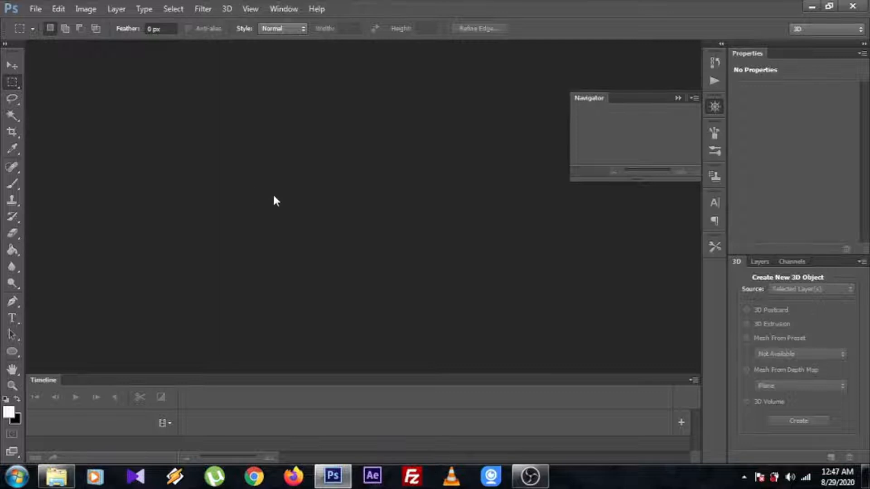
Create a new document using the Default Photoshop Size preset with transparent background contents
{"action": "left_click", "coordinate": [36, 10]}
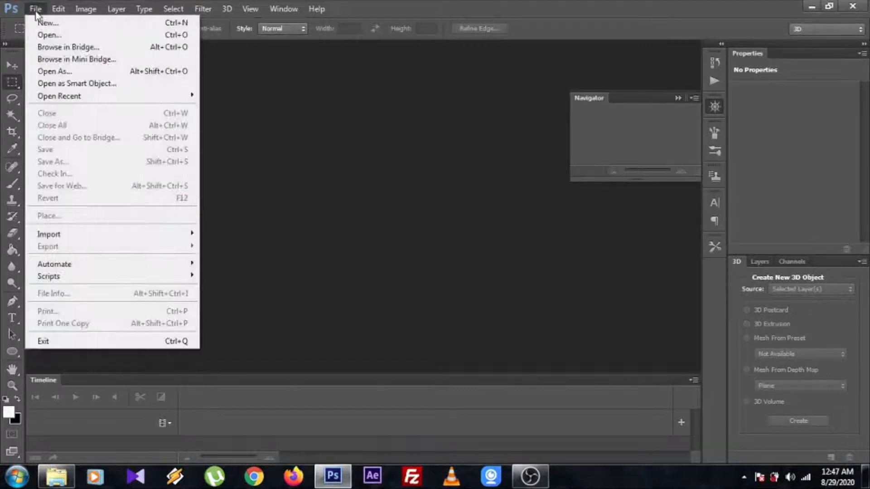
{"action": "left_click", "coordinate": [43, 22]}
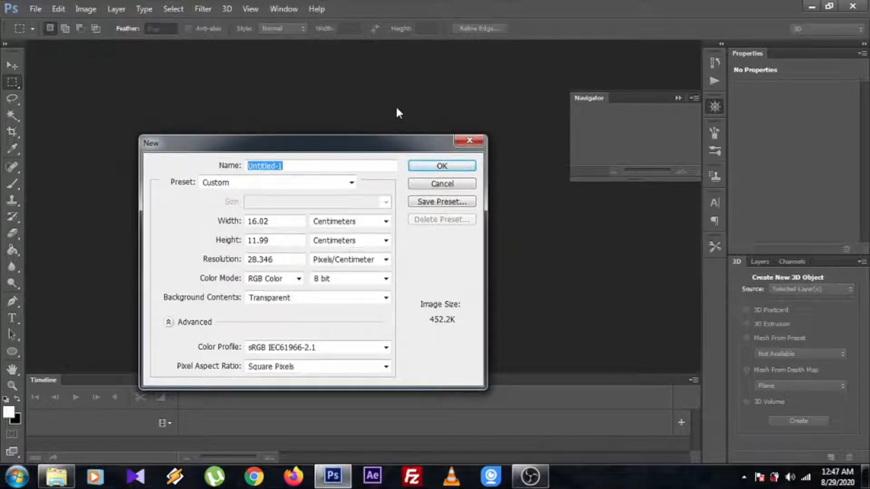
{"action": "left_click", "coordinate": [351, 183]}
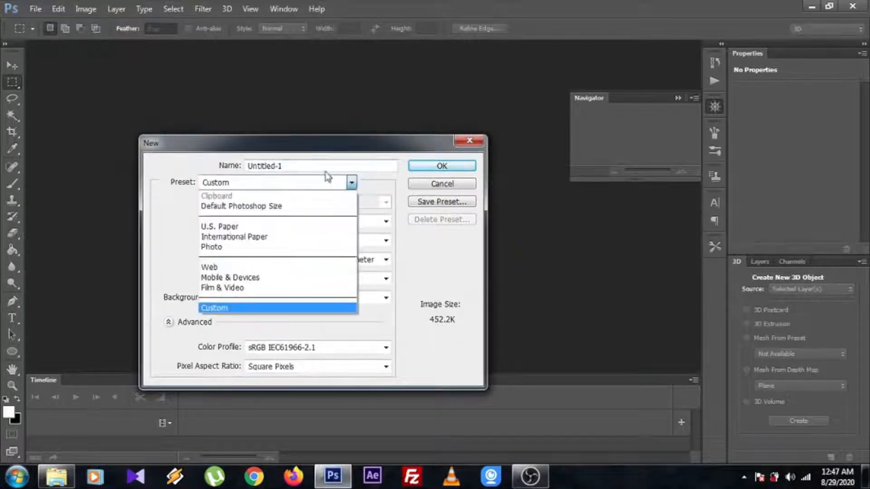
{"action": "left_click", "coordinate": [239, 206]}
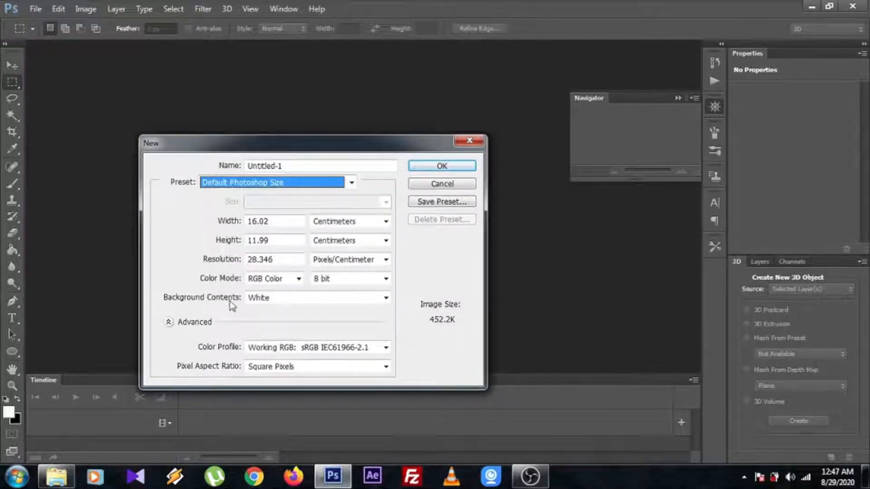
{"action": "left_click", "coordinate": [385, 297]}
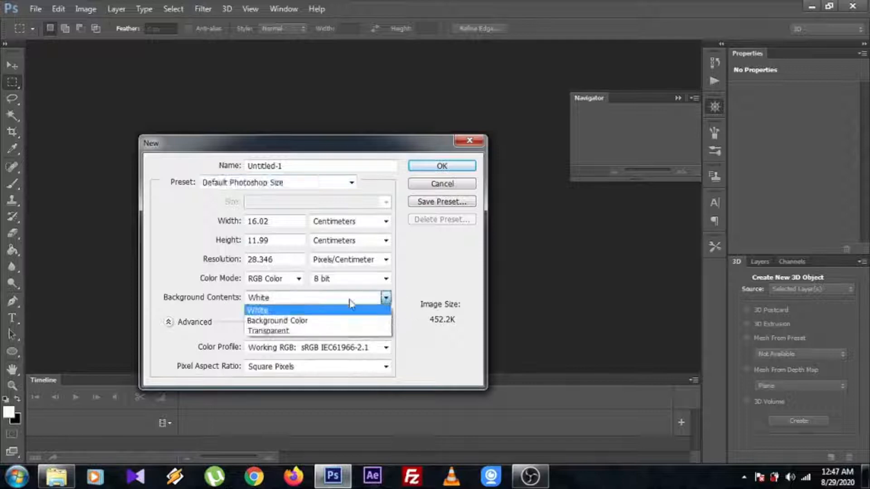
{"action": "left_click", "coordinate": [270, 332]}
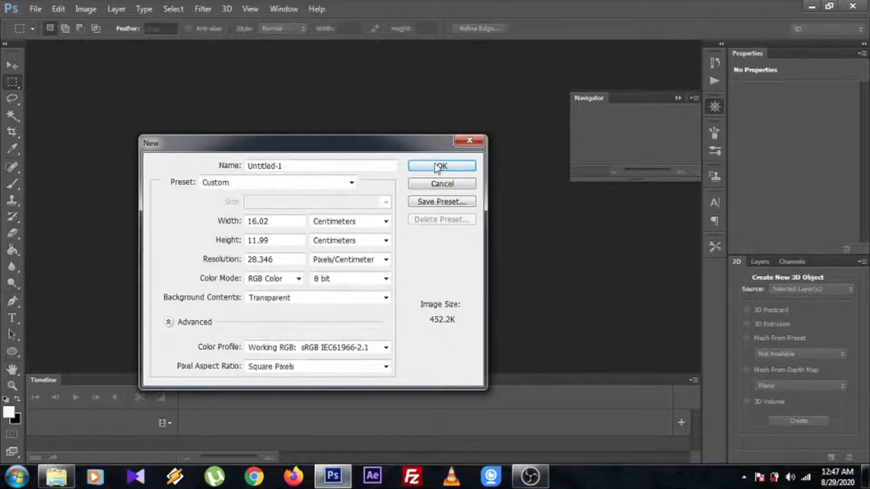
{"action": "left_click", "coordinate": [442, 166]}
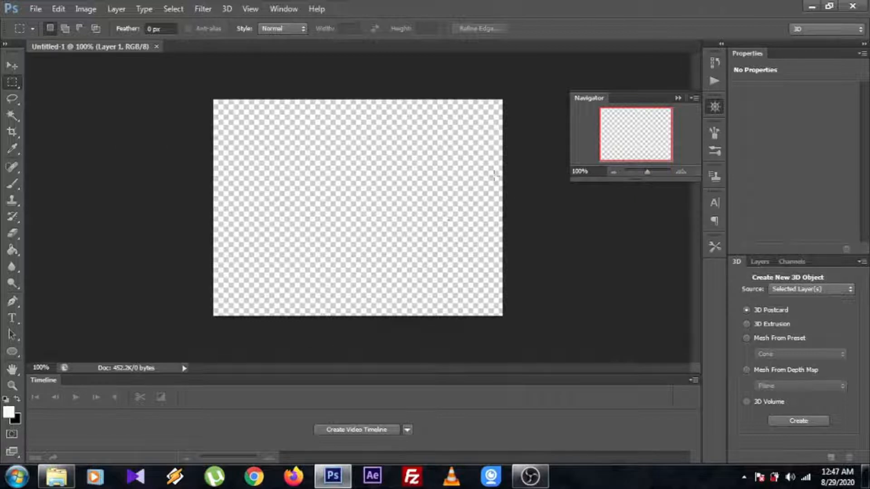
Bring the ###MYPlaylist AE 3D LOGO PSD file from the MY PLAYLIST folder into the blank document
{"action": "left_click", "coordinate": [47, 484]}
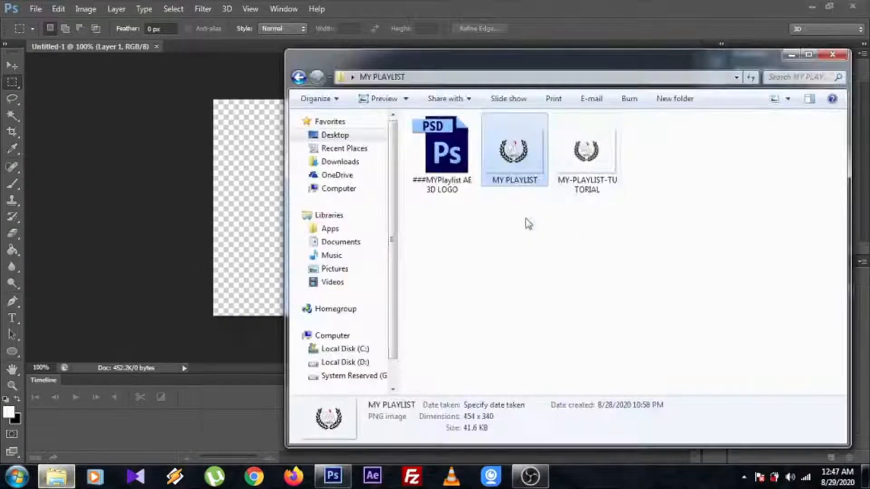
{"action": "key", "text": "Left"}
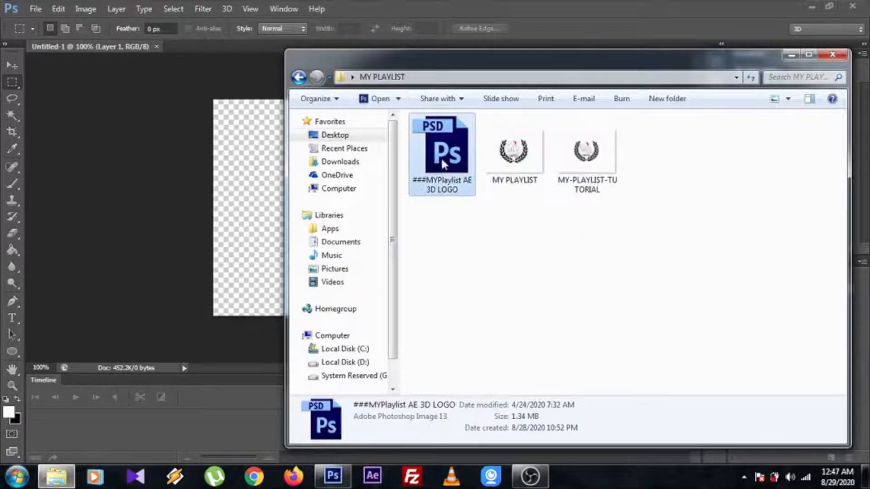
{"action": "left_click_drag", "start_coordinate": [441, 170], "coordinate": [259, 216]}
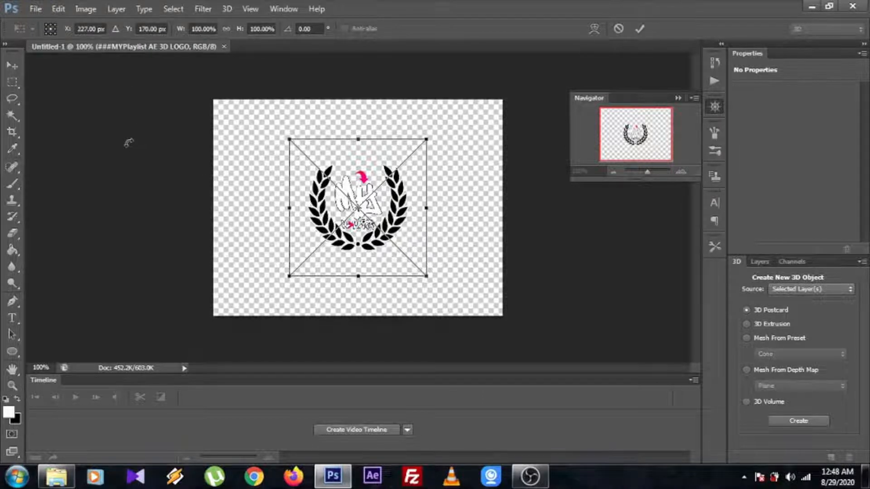
Try to save the document with the placed logo as a PNG named MY PLAYLIST, without replacing the existing file
{"action": "left_click", "coordinate": [36, 9]}
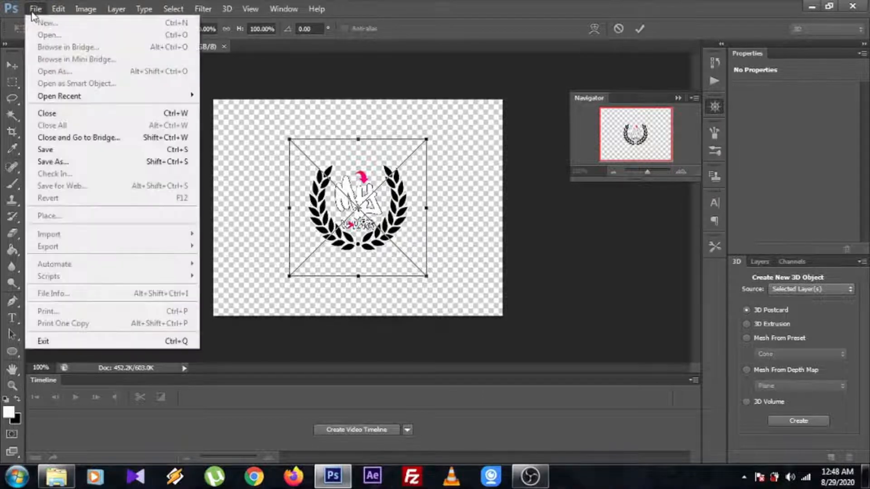
{"action": "left_click", "coordinate": [53, 161]}
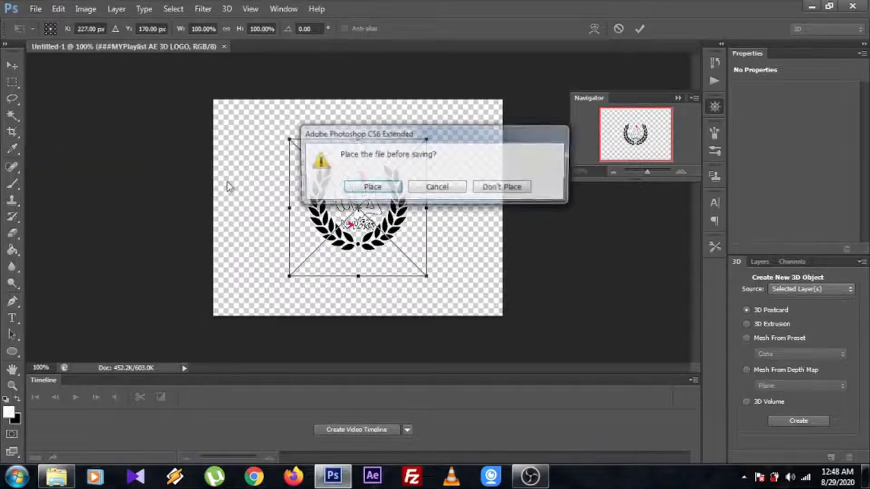
{"action": "left_click", "coordinate": [383, 190]}
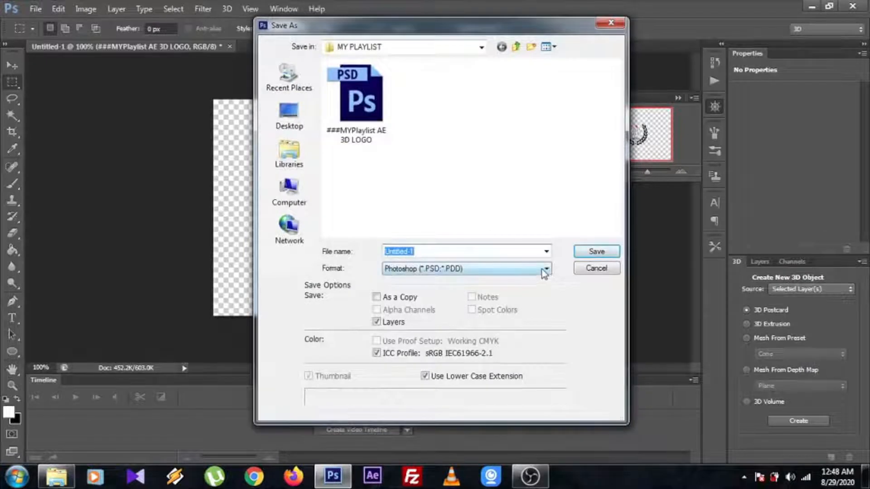
{"action": "left_click", "coordinate": [545, 269]}
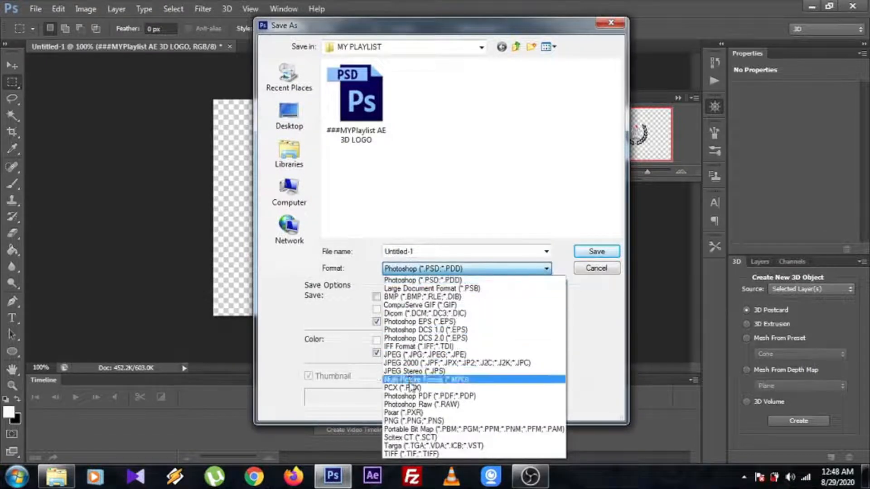
{"action": "left_click", "coordinate": [415, 421]}
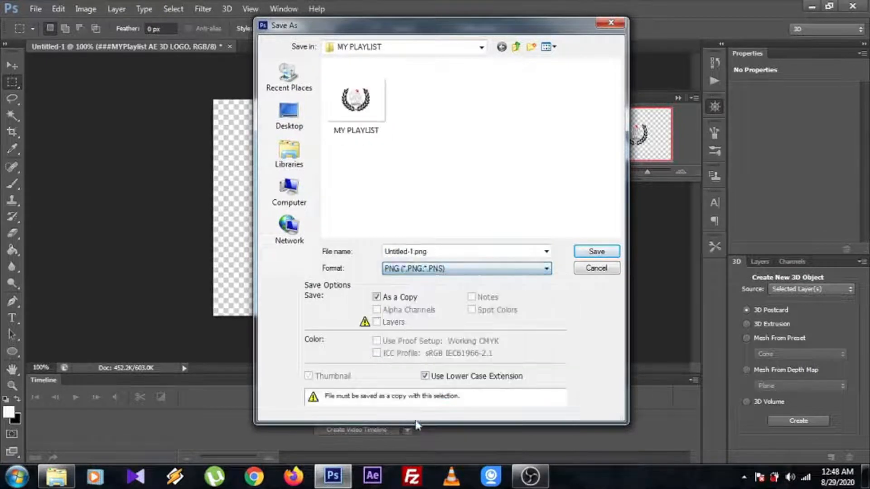
{"action": "double_click", "coordinate": [468, 249]}
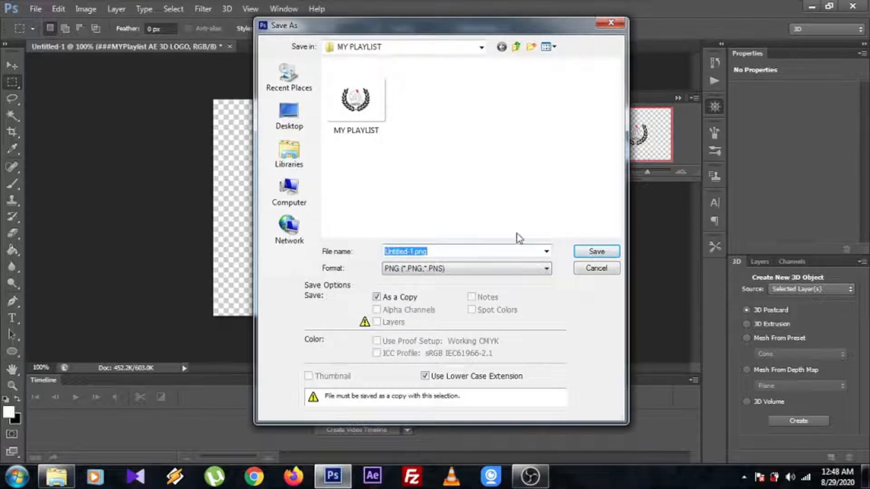
{"action": "left_click", "coordinate": [356, 100]}
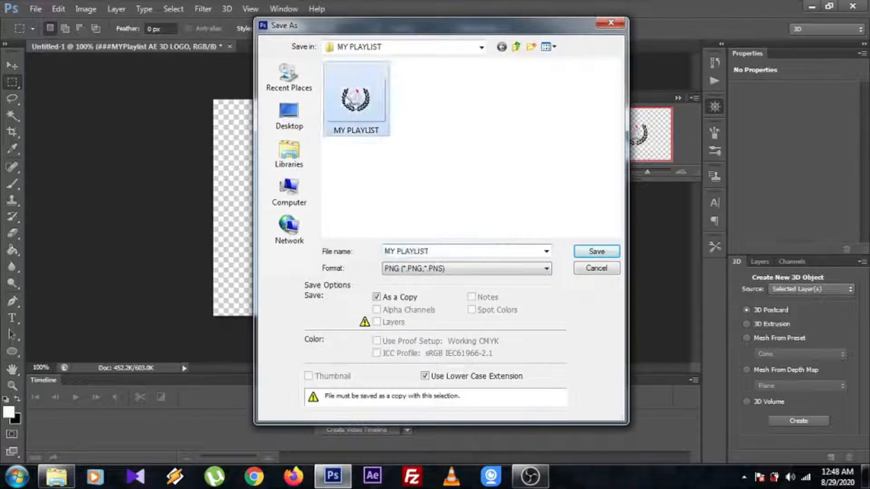
{"action": "left_click", "coordinate": [596, 252]}
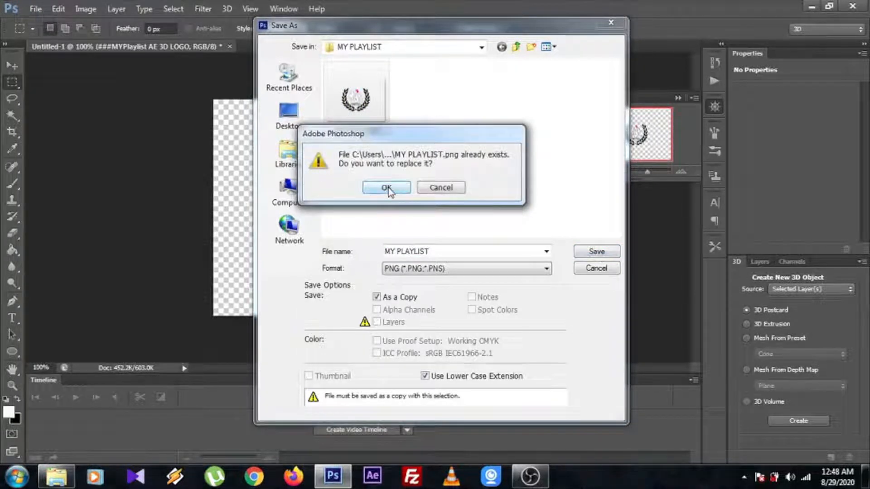
{"action": "left_click", "coordinate": [441, 189]}
{"action": "left_click", "coordinate": [595, 268]}
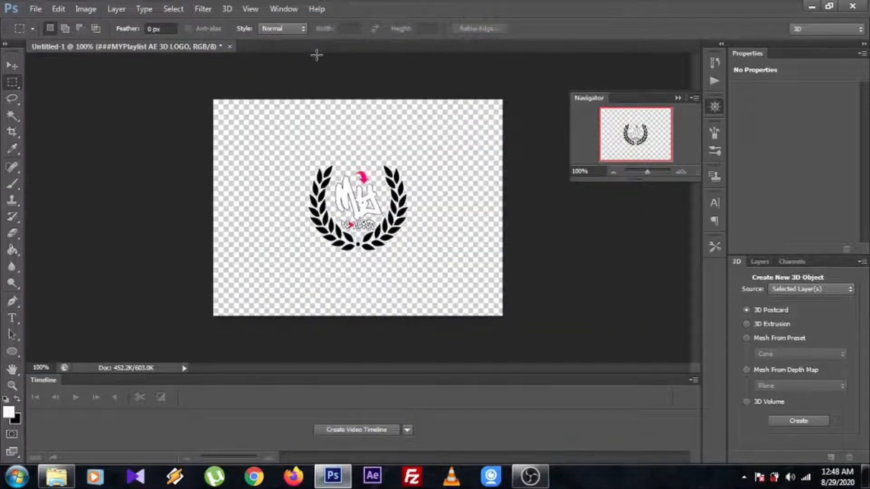
Close the untitled logo document without saving its changes
{"action": "left_click", "coordinate": [230, 46]}
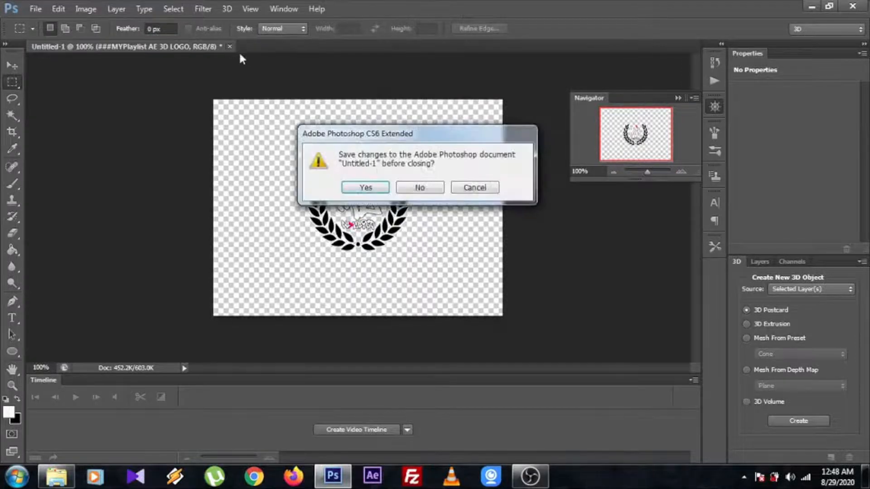
{"action": "left_click", "coordinate": [363, 188]}
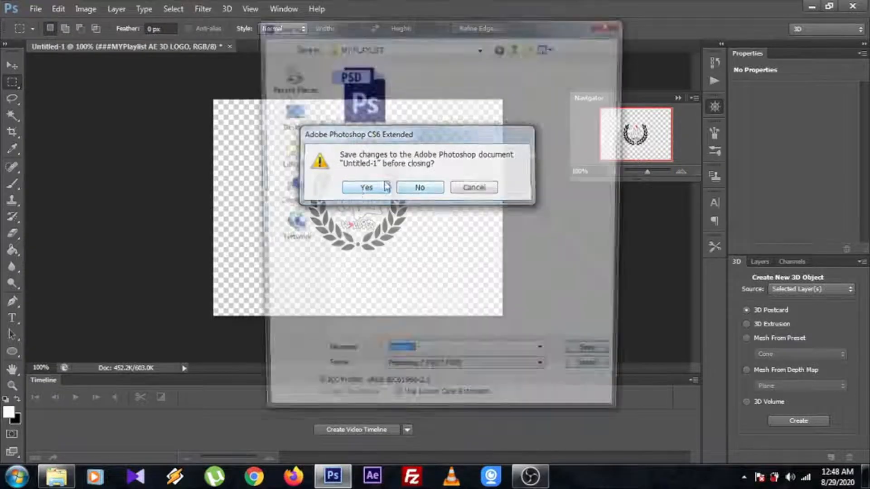
{"action": "left_click", "coordinate": [611, 23]}
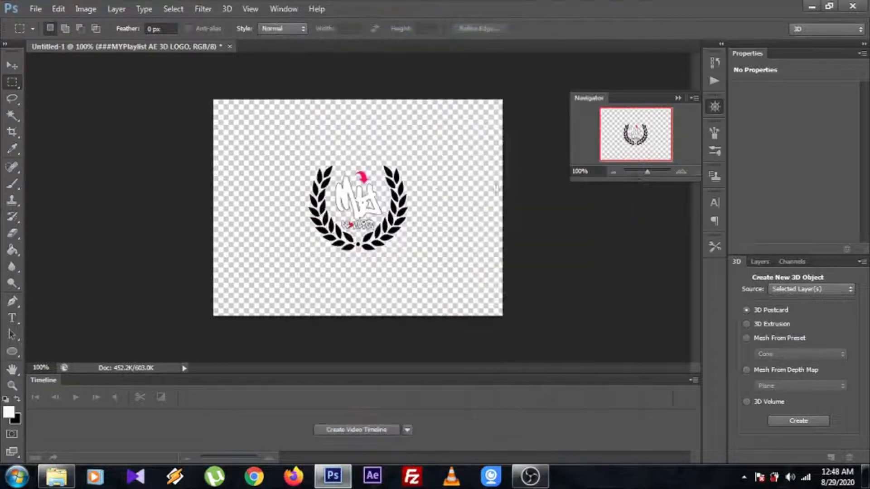
{"action": "left_click", "coordinate": [230, 46]}
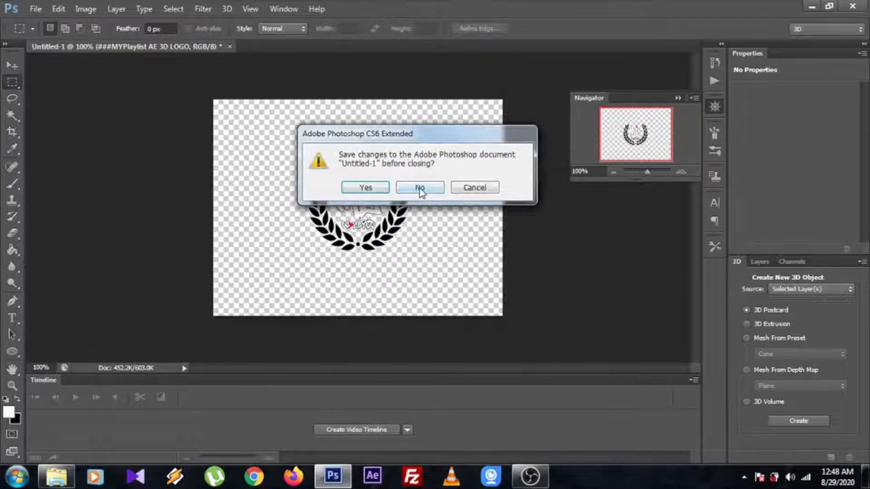
{"action": "left_click", "coordinate": [420, 188]}
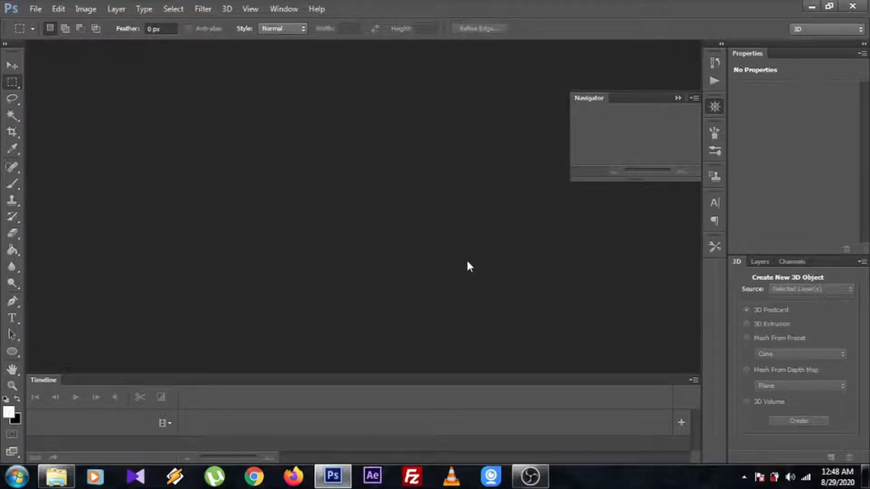
Open the MY PLAYLIST PNG image from the MY PLAYLIST folder in Photoshop
{"action": "left_click", "coordinate": [56, 476]}
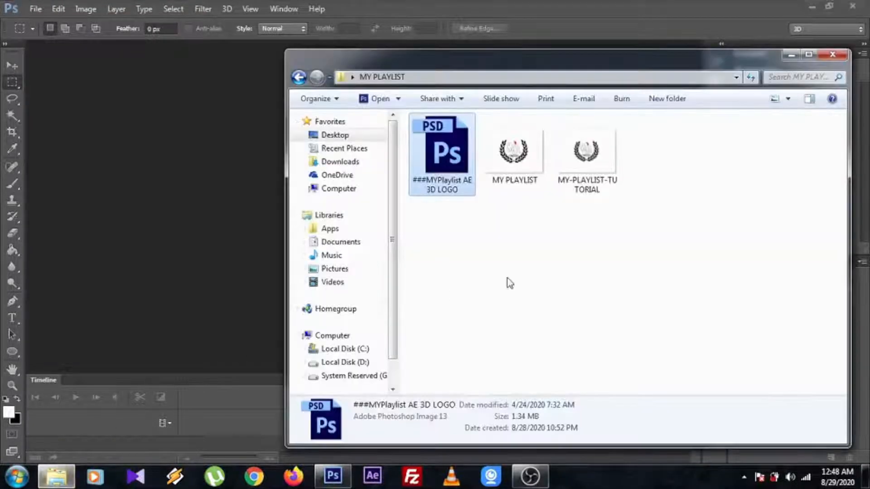
{"action": "left_click", "coordinate": [751, 244]}
{"action": "left_click", "coordinate": [521, 182]}
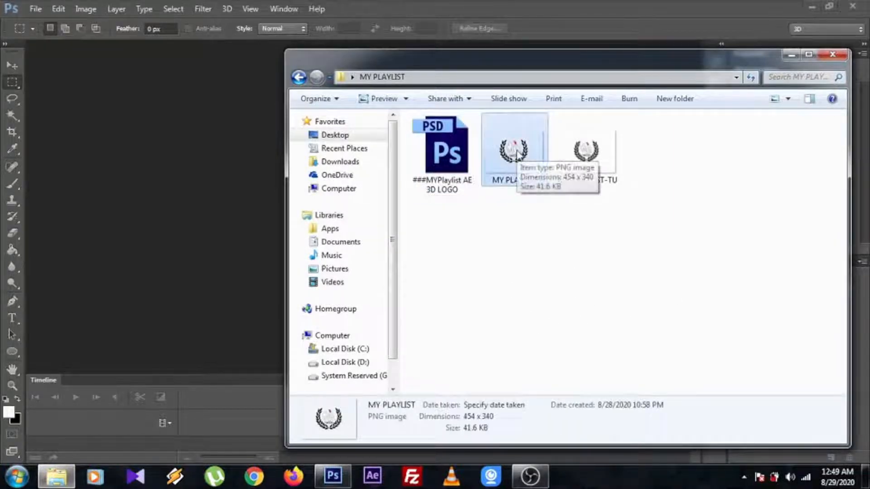
{"action": "left_click_drag", "start_coordinate": [517, 154], "coordinate": [235, 228]}
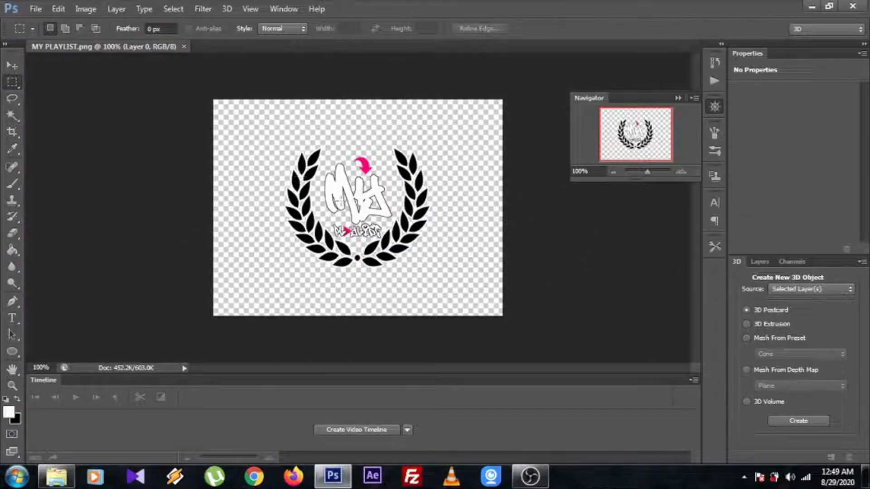
Create a new 3D extrusion from the logo layer, with the Move tool active
{"action": "left_click", "coordinate": [12, 66]}
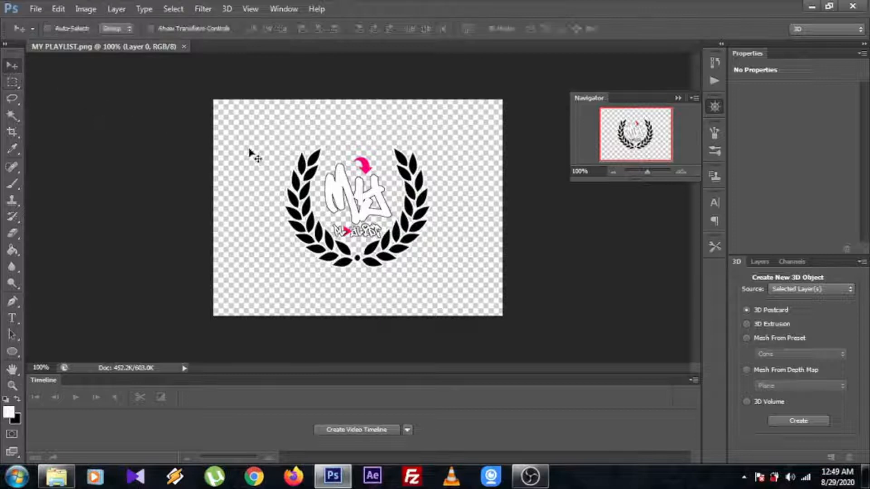
{"action": "left_click", "coordinate": [231, 7]}
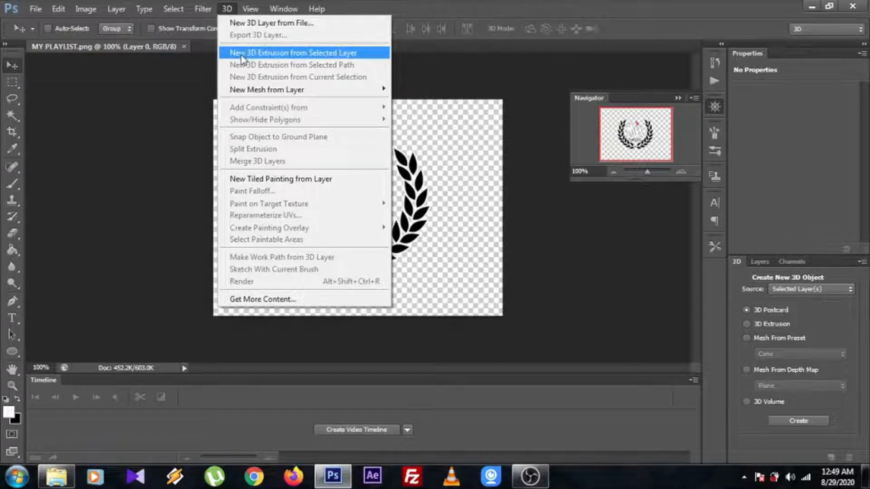
{"action": "left_click", "coordinate": [307, 57]}
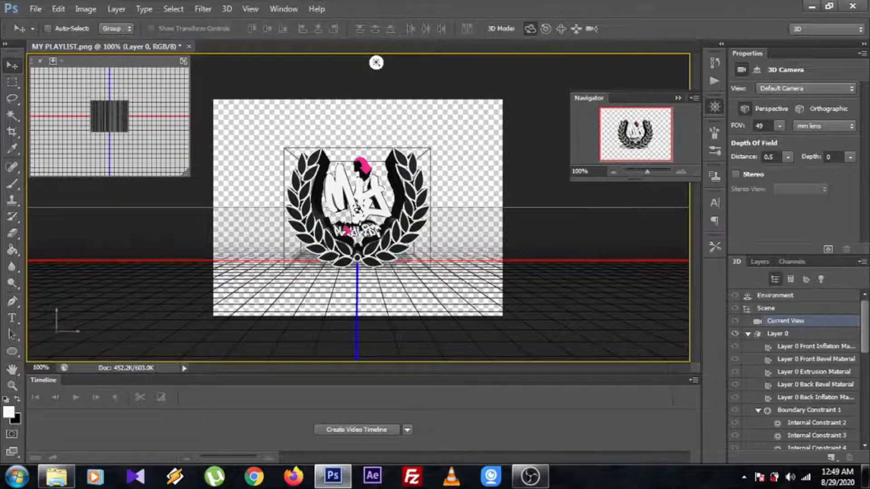
Turn off Catch Shadows and Cast Shadows for the extruded logo mesh
{"action": "left_click", "coordinate": [358, 210]}
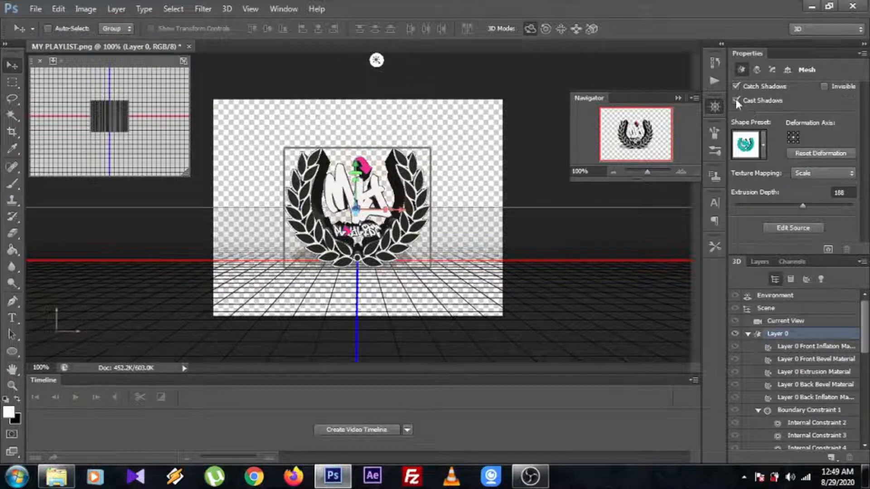
{"action": "left_click", "coordinate": [735, 84]}
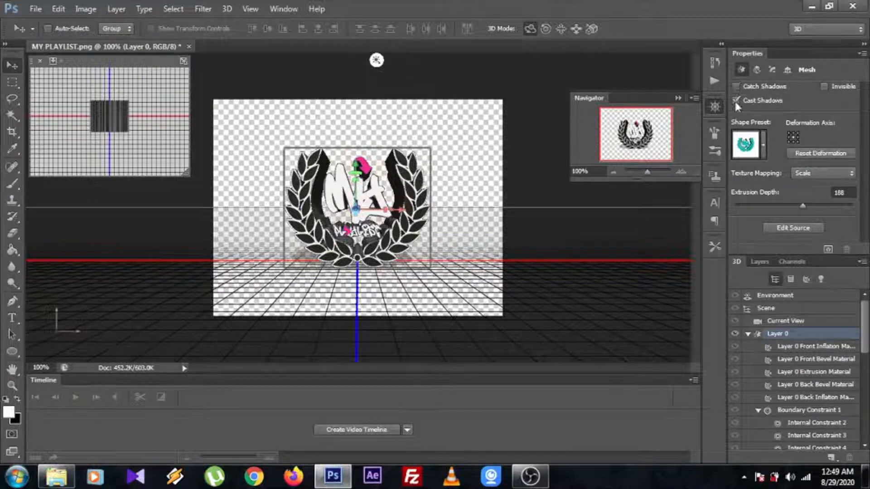
{"action": "left_click", "coordinate": [734, 99]}
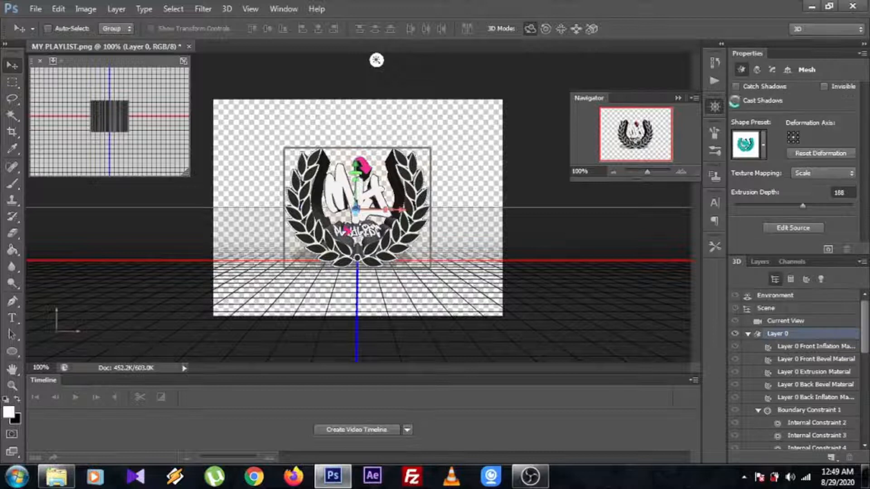
Set the logo mesh's Z scale to 0% in its coordinates
{"action": "left_click", "coordinate": [757, 69]}
{"action": "left_click", "coordinate": [771, 70]}
{"action": "left_click", "coordinate": [787, 70]}
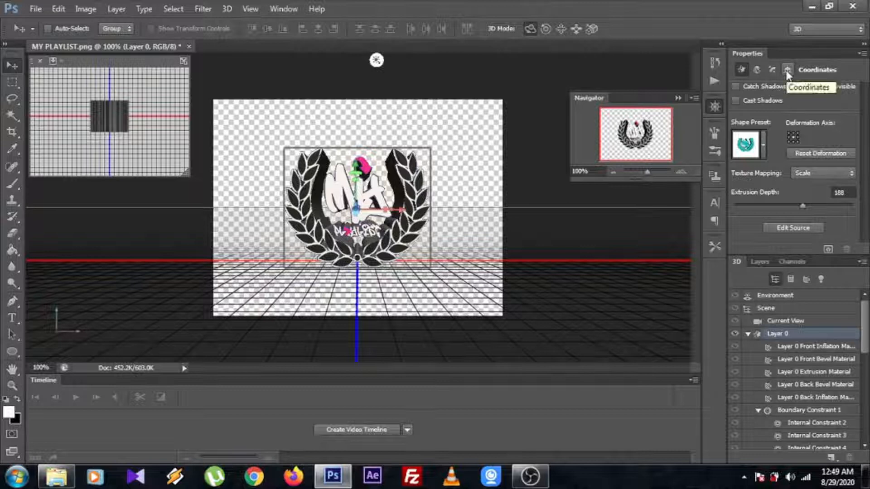
{"action": "left_click", "coordinate": [787, 70]}
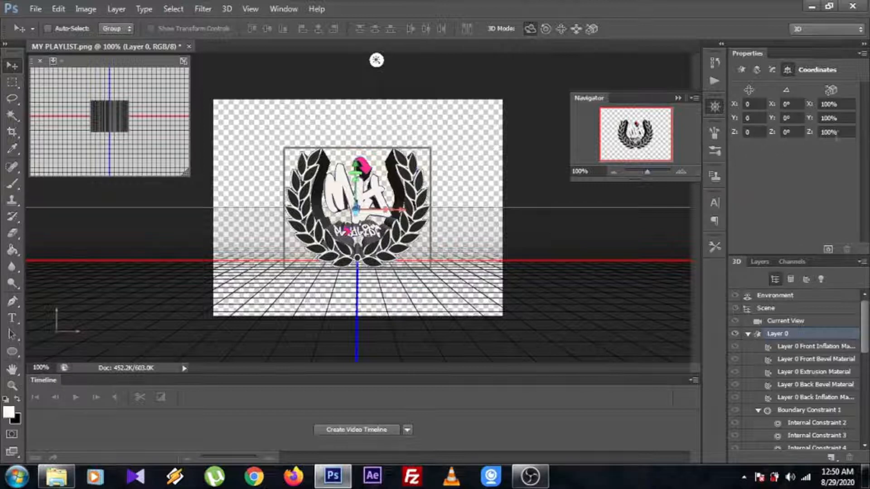
{"action": "left_click", "coordinate": [842, 132]}
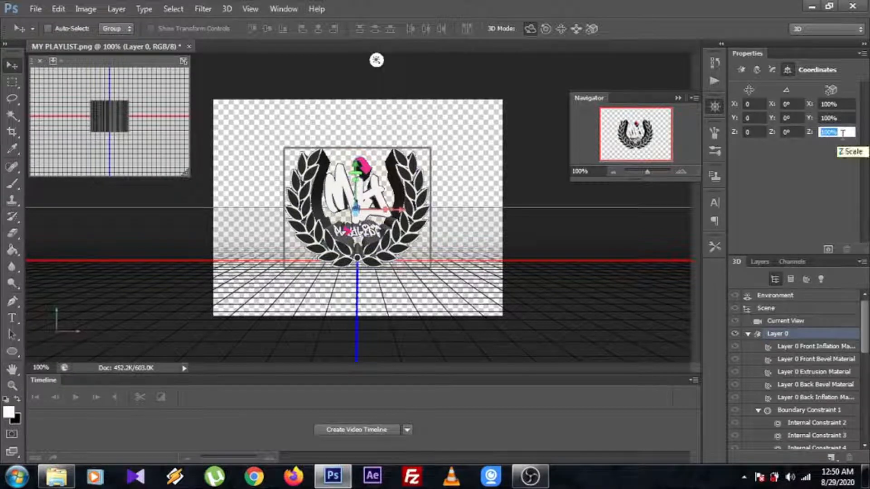
{"action": "type", "text": "0"}
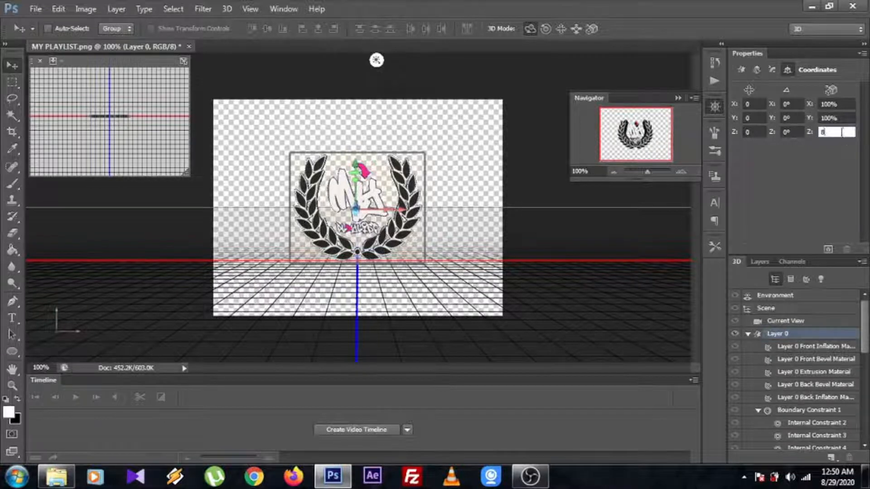
{"action": "key", "text": "Return"}
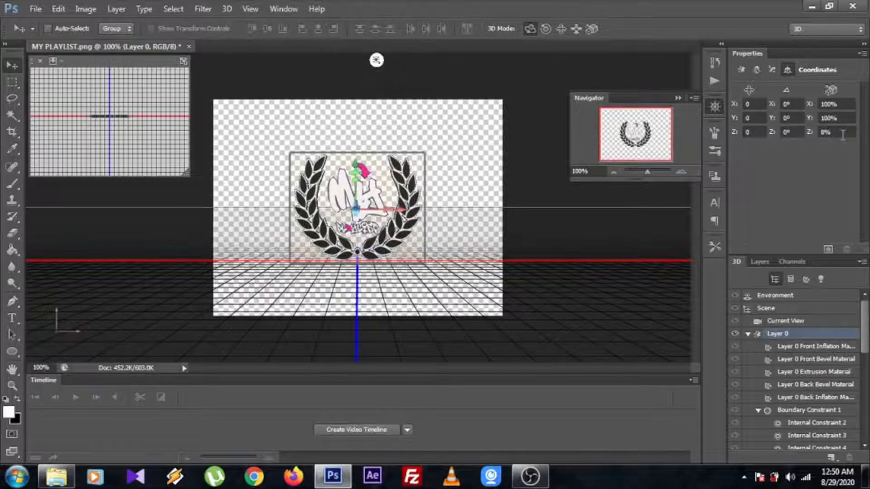
Set the shine of the Layer 0 extrusion material to 100%, and reselect the Layer 0 mesh
{"action": "left_click", "coordinate": [820, 373]}
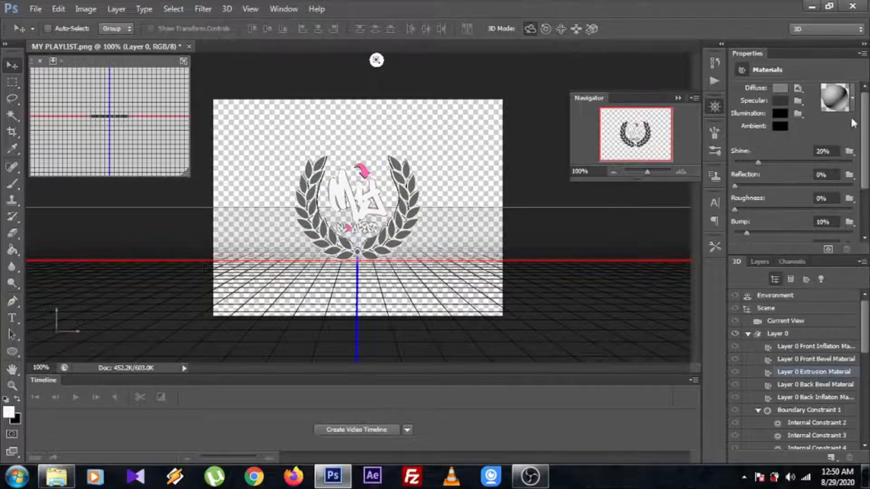
{"action": "left_click_drag", "start_coordinate": [757, 163], "coordinate": [860, 170]}
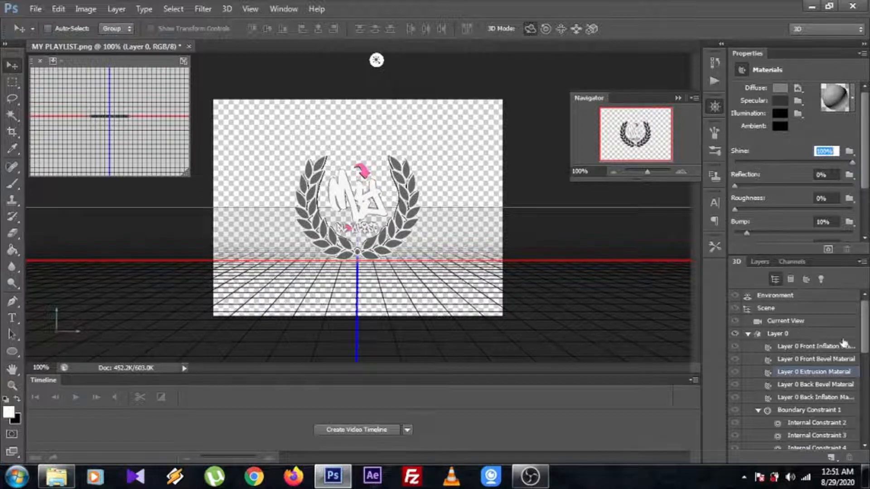
{"action": "left_click", "coordinate": [792, 337]}
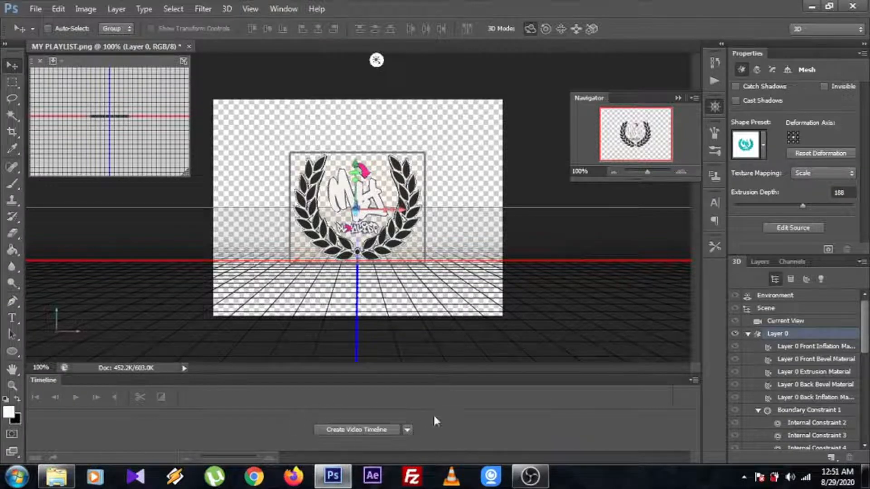
Create a video timeline and enable keyframing for the Layer 0 3D mesh with a first keyframe at 0 seconds
{"action": "left_click", "coordinate": [366, 430]}
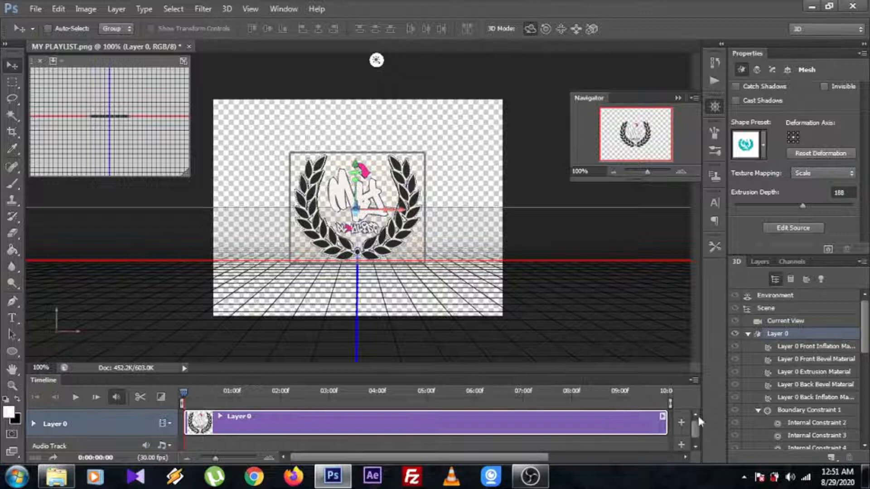
{"action": "left_click", "coordinate": [34, 424]}
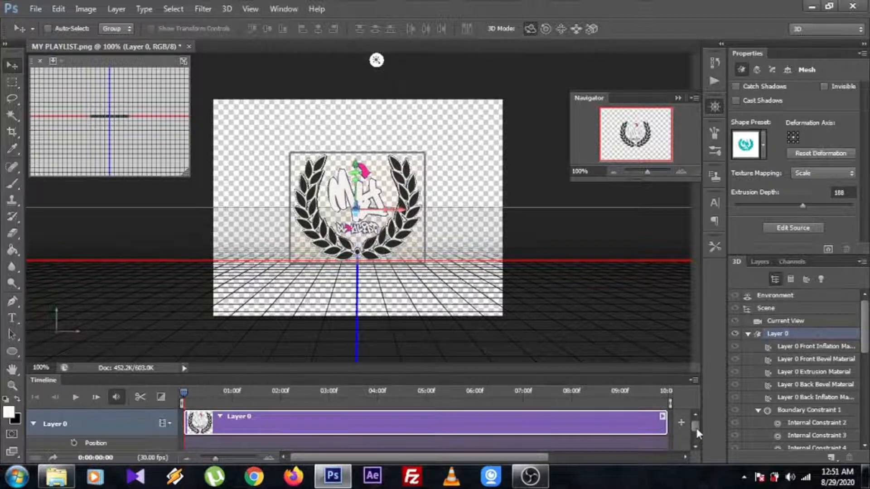
{"action": "left_click_drag", "start_coordinate": [696, 428], "coordinate": [694, 434]}
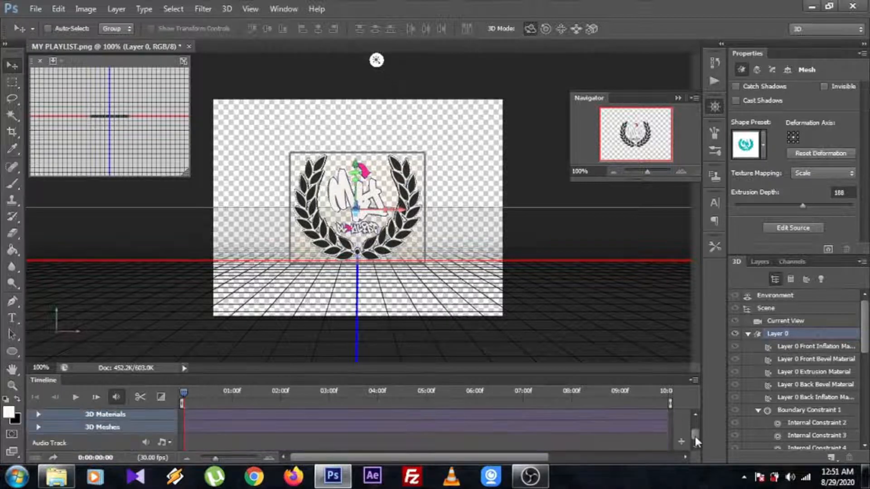
{"action": "left_click", "coordinate": [38, 427]}
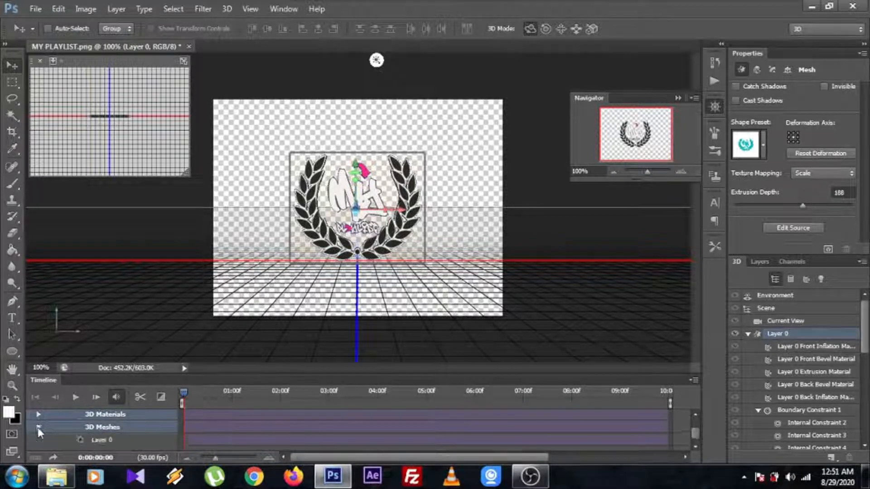
{"action": "left_click", "coordinate": [81, 440]}
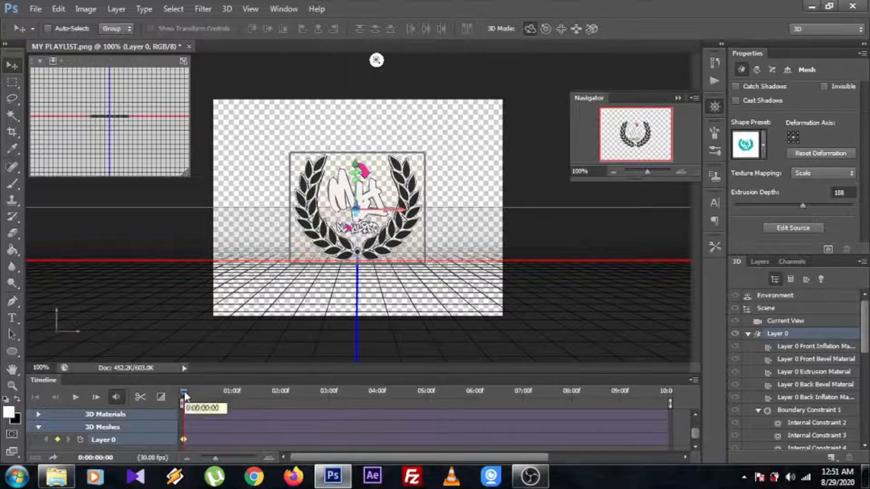
Keyframe half-turn rotations of the logo around the Y axis at 3 and 6 seconds, and end the work area at 6 seconds
{"action": "left_click_drag", "start_coordinate": [184, 392], "coordinate": [328, 402]}
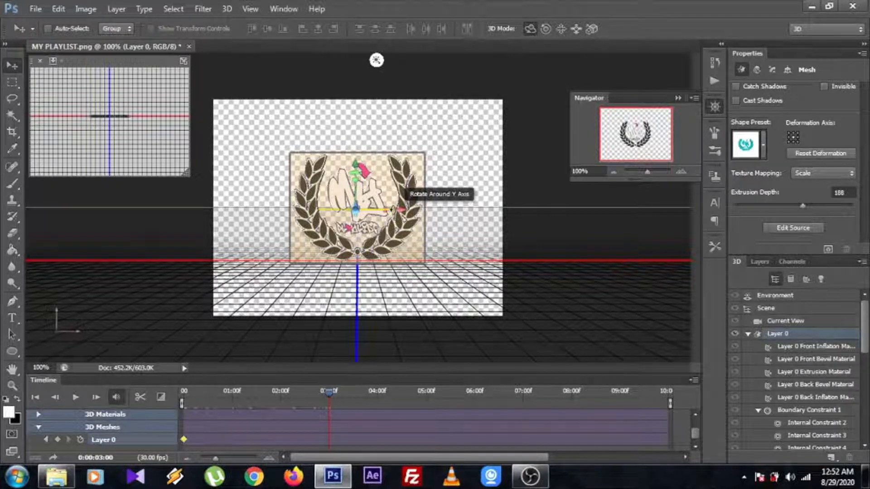
{"action": "left_click_drag", "start_coordinate": [393, 210], "coordinate": [682, 212]}
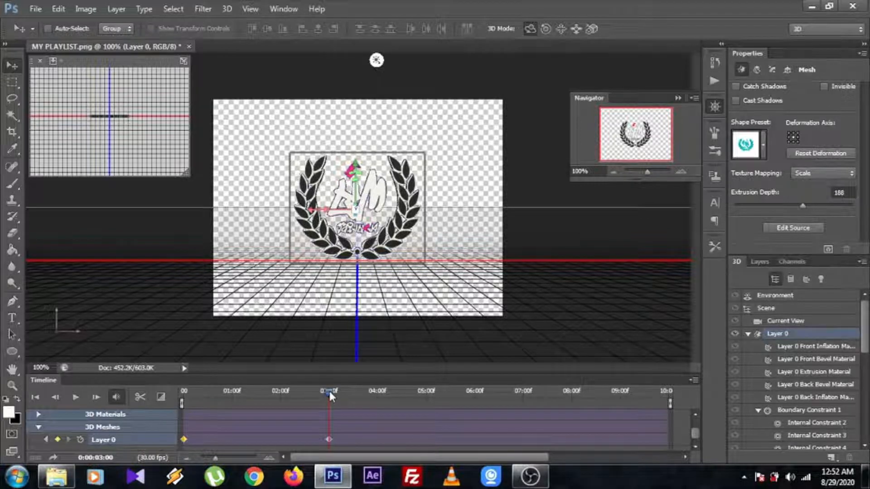
{"action": "left_click", "coordinate": [475, 392]}
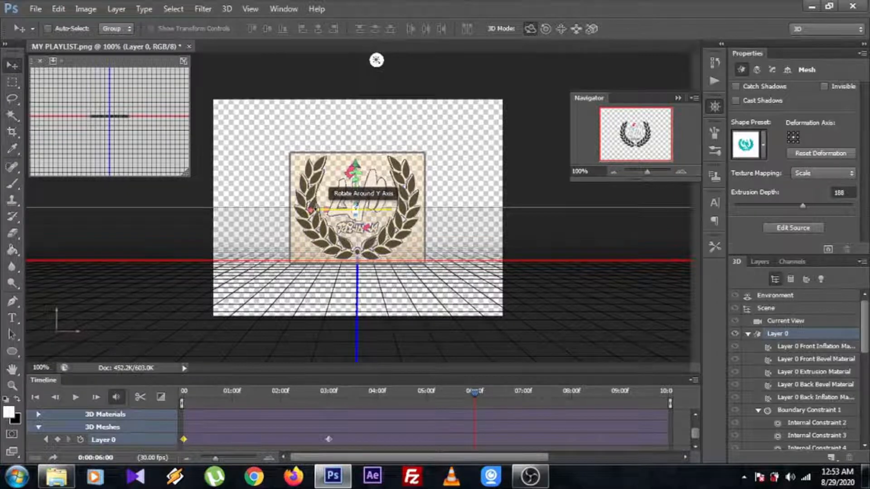
{"action": "left_click_drag", "start_coordinate": [311, 210], "coordinate": [607, 219]}
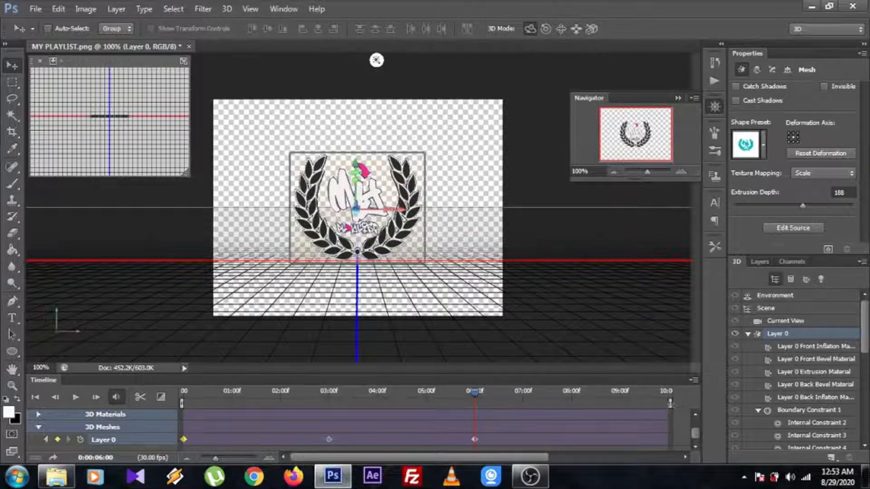
{"action": "left_click_drag", "start_coordinate": [670, 403], "coordinate": [481, 422]}
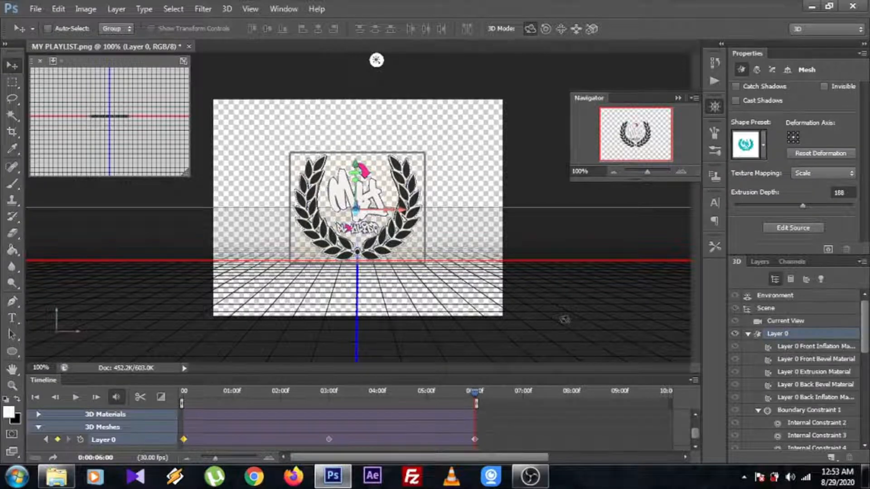
Enable onion skins with the Normal blend mode, and play the animation through
{"action": "left_click", "coordinate": [693, 380]}
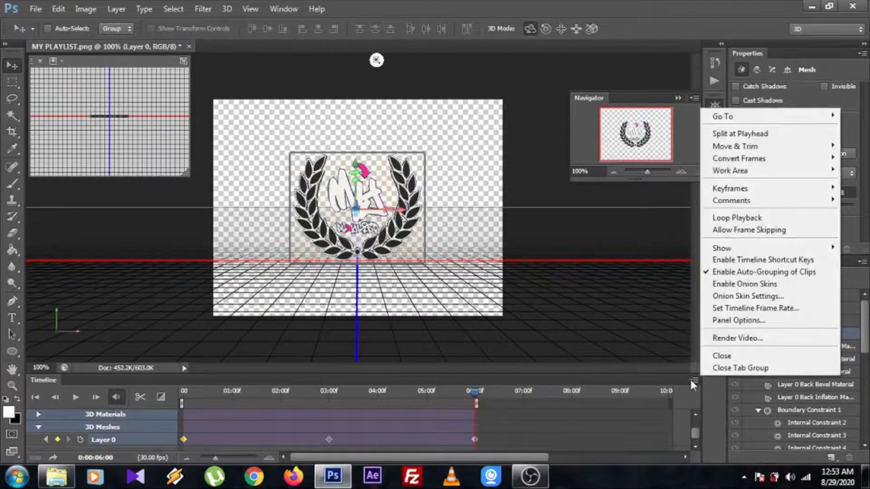
{"action": "left_click", "coordinate": [708, 285]}
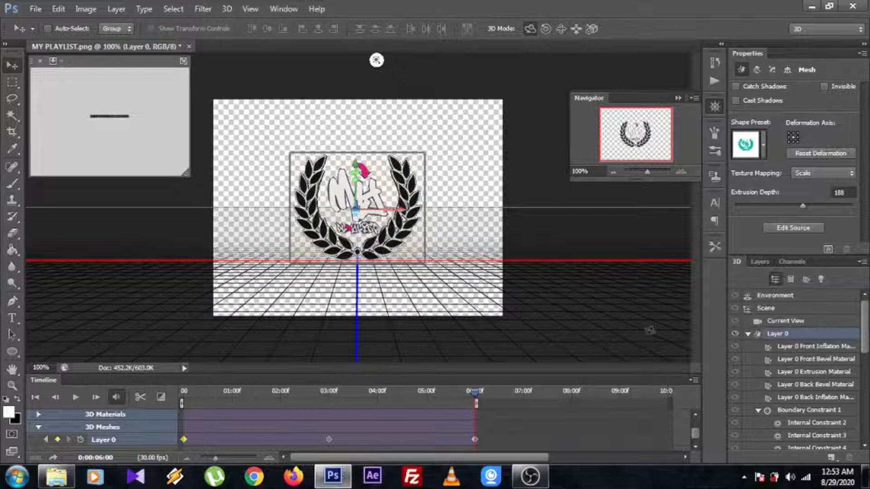
{"action": "left_click", "coordinate": [692, 381]}
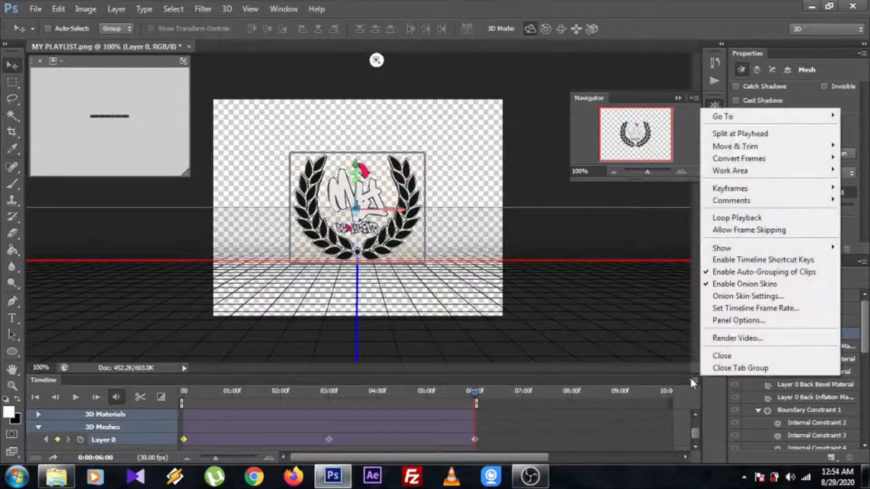
{"action": "left_click", "coordinate": [718, 298]}
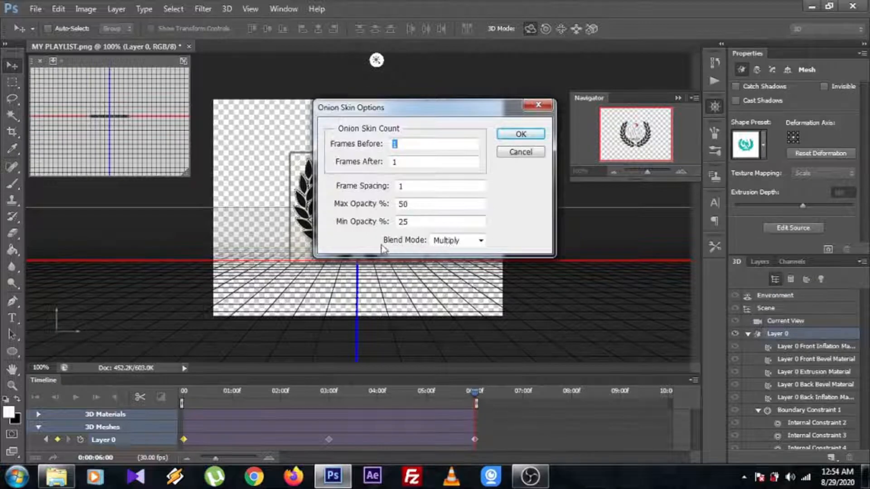
{"action": "left_click", "coordinate": [481, 242]}
{"action": "left_click", "coordinate": [448, 250]}
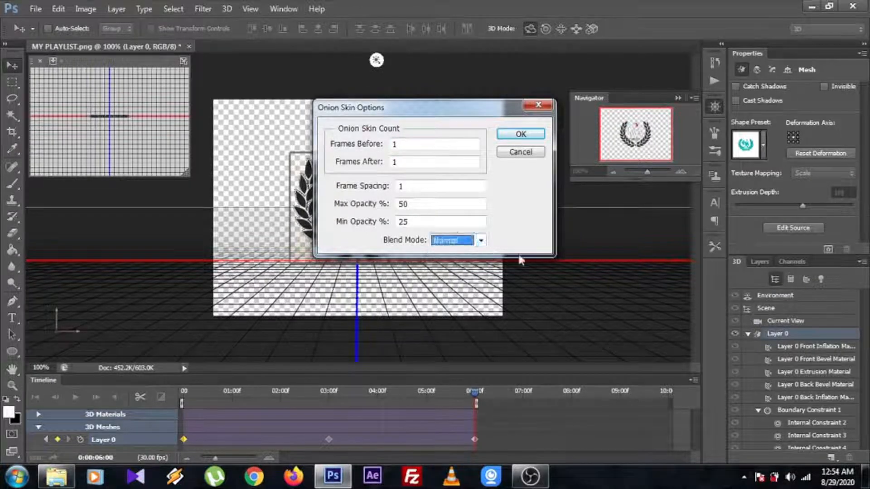
{"action": "left_click", "coordinate": [521, 133]}
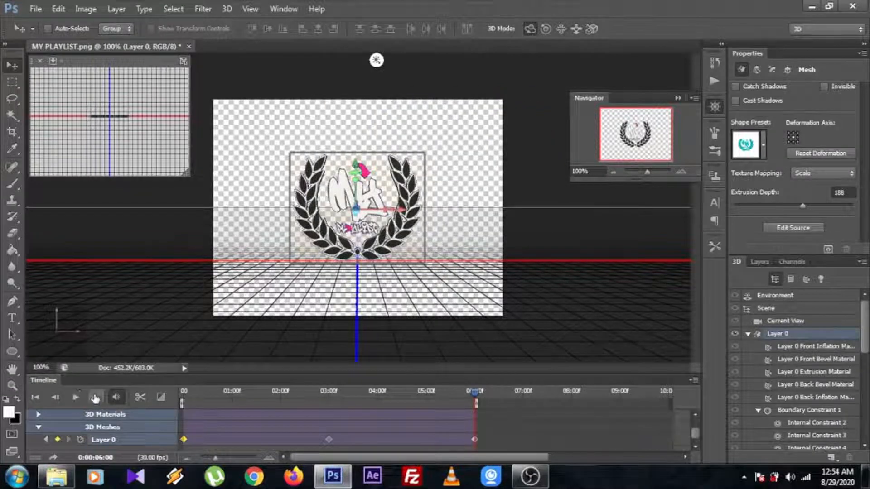
{"action": "left_click", "coordinate": [75, 399]}
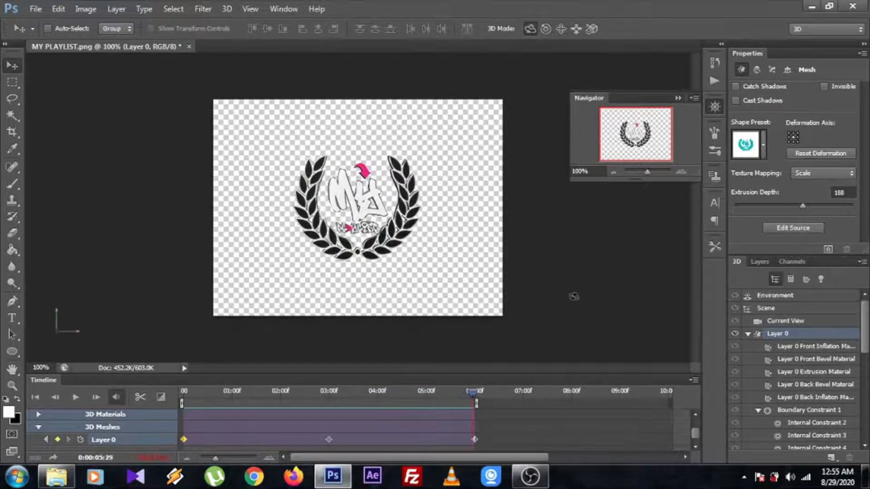
Set up a Save for Web export as GIF with Transparency on and looping set to Forever
{"action": "left_click", "coordinate": [36, 9]}
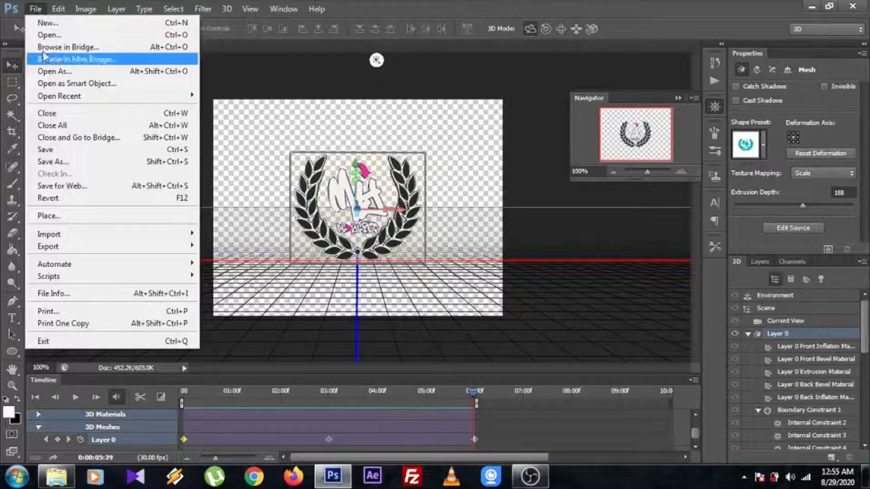
{"action": "left_click", "coordinate": [68, 187]}
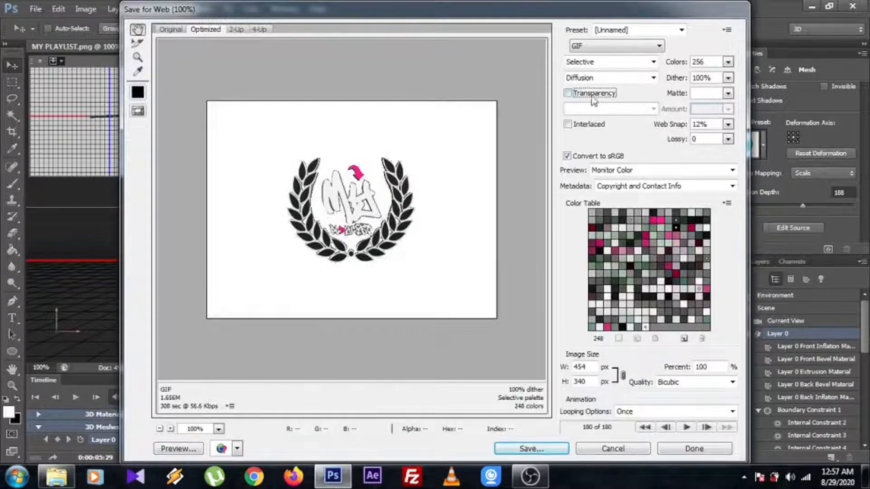
{"action": "left_click", "coordinate": [569, 94]}
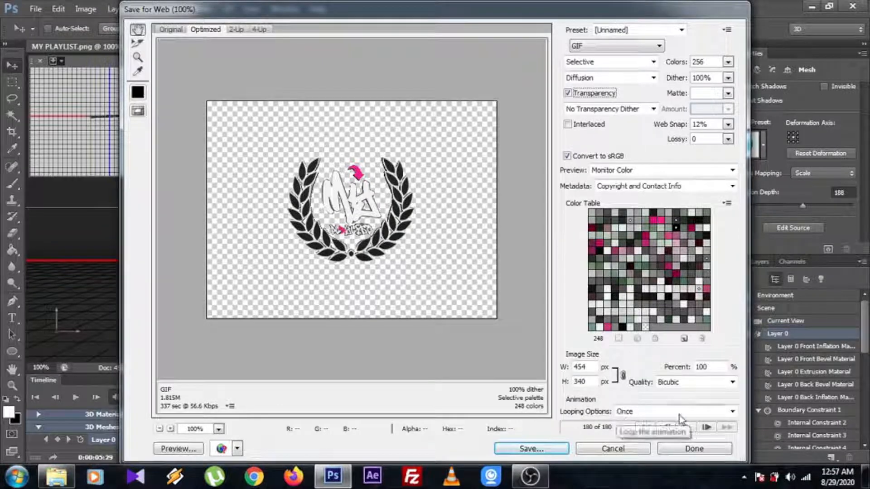
{"action": "left_click", "coordinate": [732, 411]}
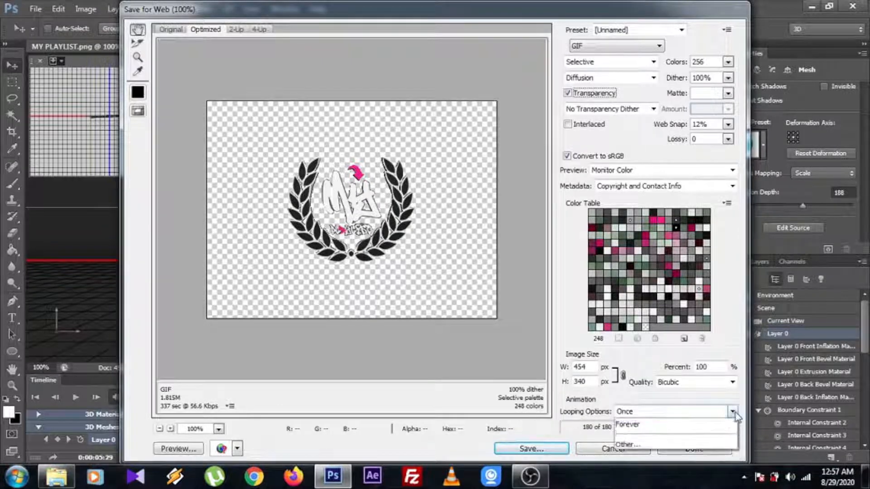
{"action": "left_click", "coordinate": [705, 425]}
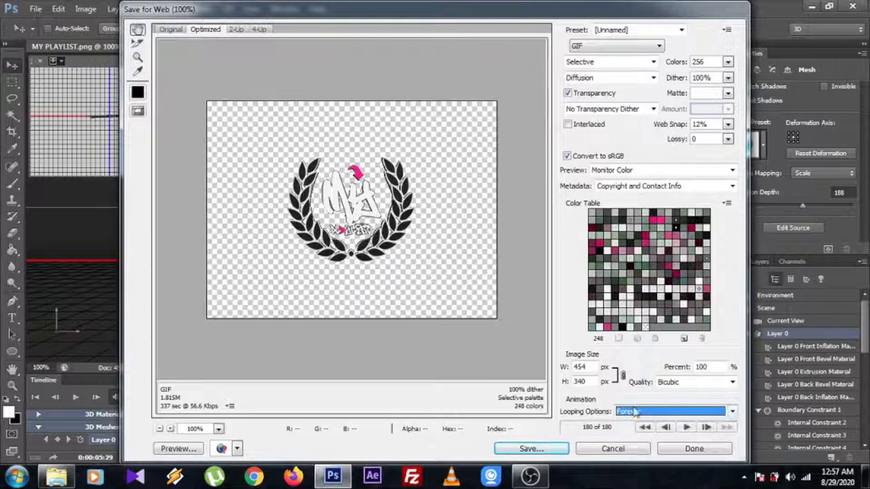
{"action": "left_click", "coordinate": [732, 412]}
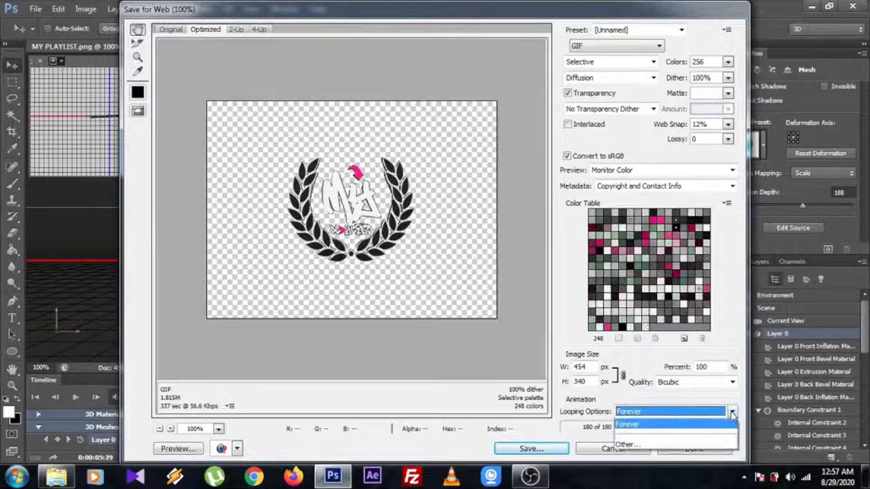
{"action": "left_click", "coordinate": [733, 412]}
{"action": "left_click", "coordinate": [732, 413]}
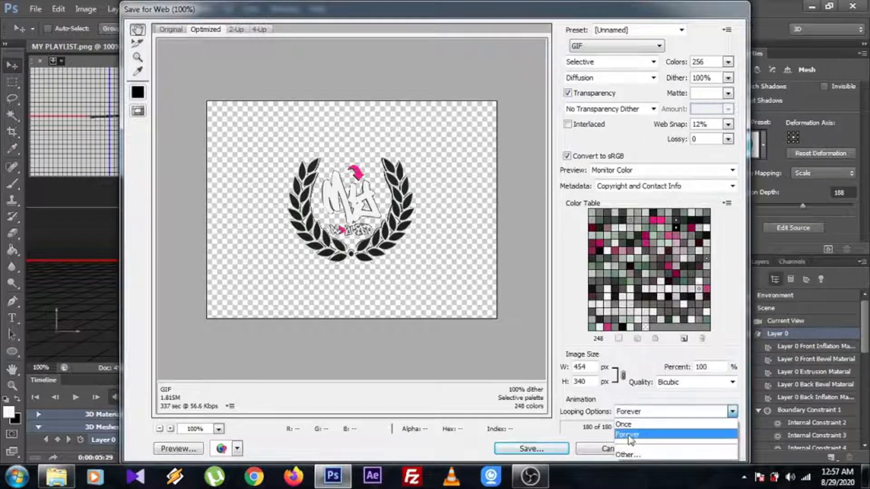
{"action": "left_click", "coordinate": [629, 438]}
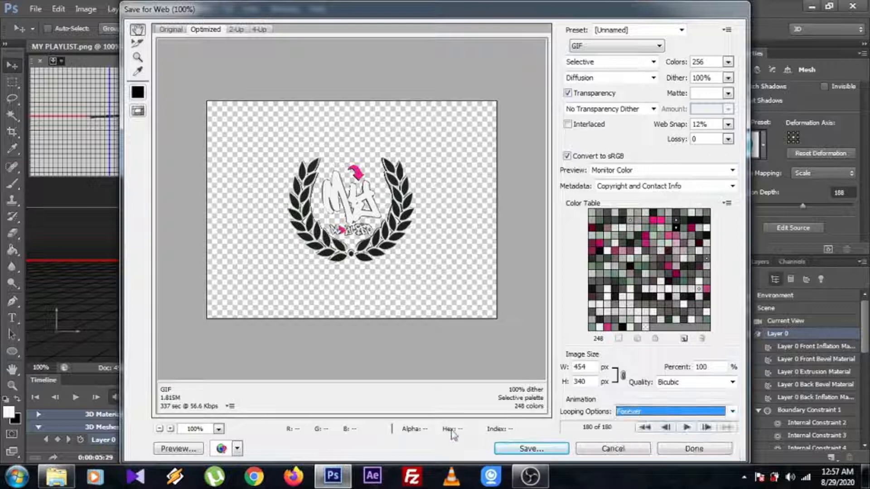
Save the optimized GIF as MY-PLAYLIST in the OBS folder, replacing the existing file
{"action": "left_click", "coordinate": [530, 449]}
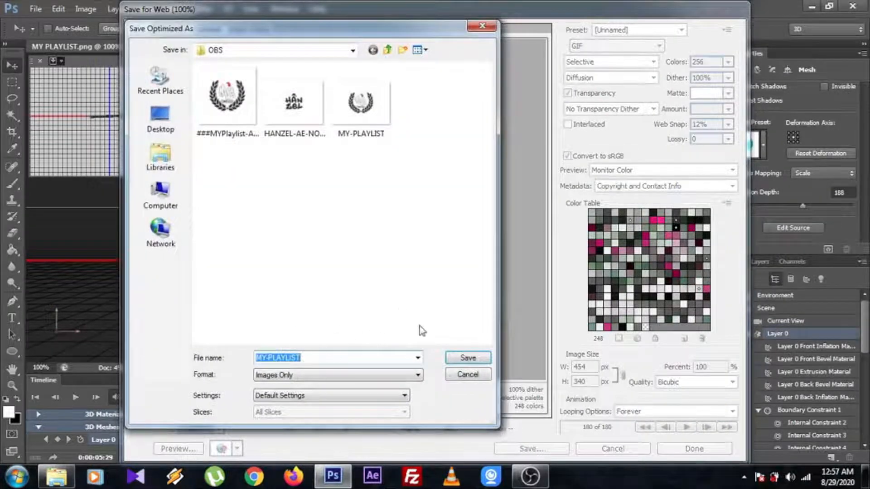
{"action": "left_click", "coordinate": [488, 358]}
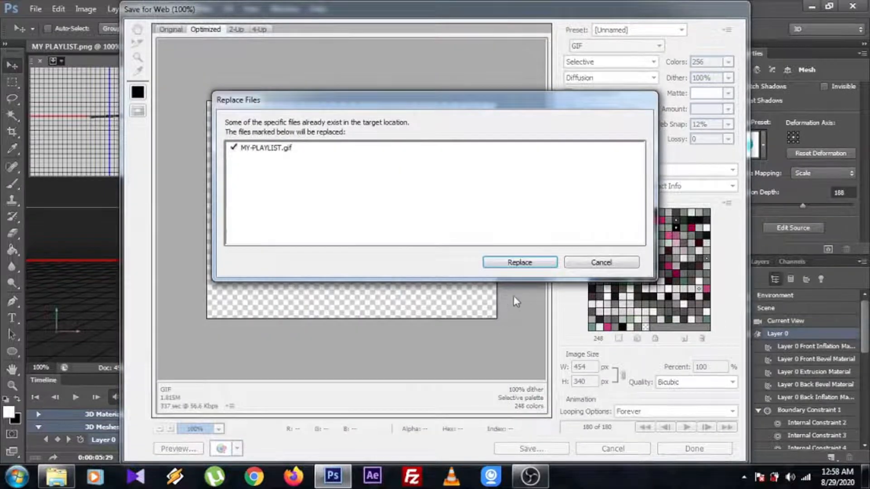
{"action": "left_click", "coordinate": [526, 265]}
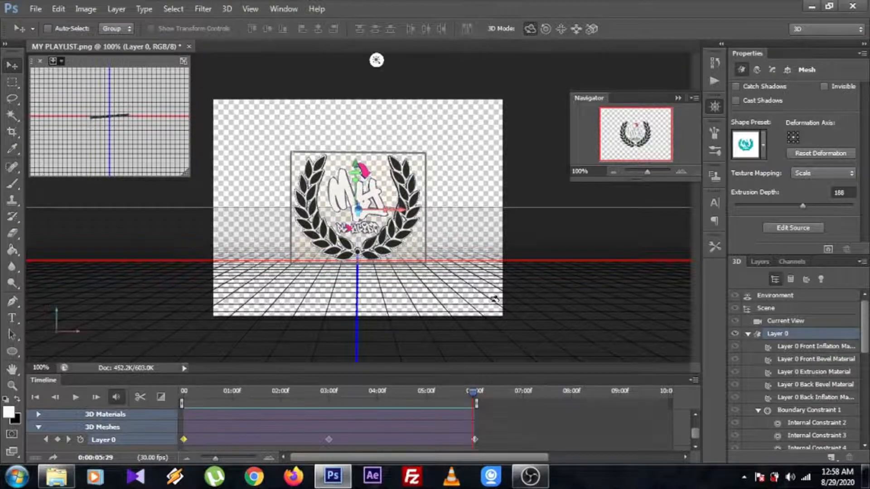
Switch to OBS and add a new image source to the YT TUTORIAL scene, using MY-PLAYLIST-TUTORIAL.gif from the MY PLAYLIST folder
{"action": "left_click", "coordinate": [812, 6]}
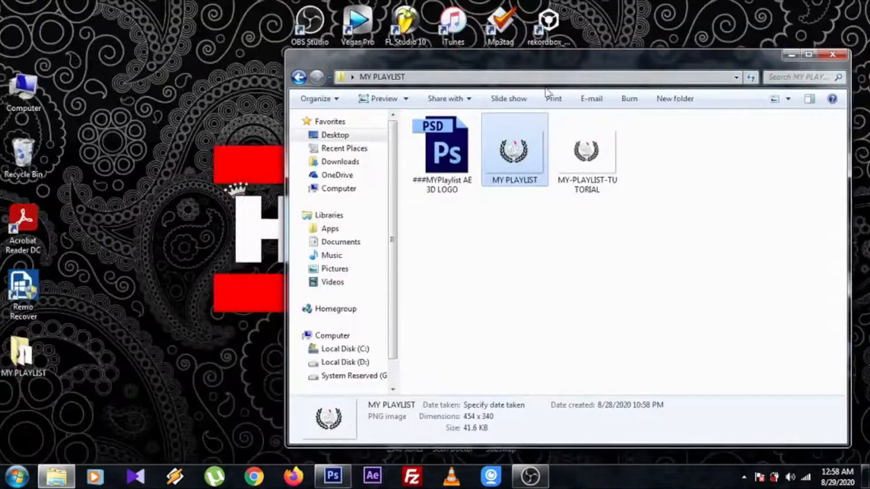
{"action": "left_click", "coordinate": [791, 54]}
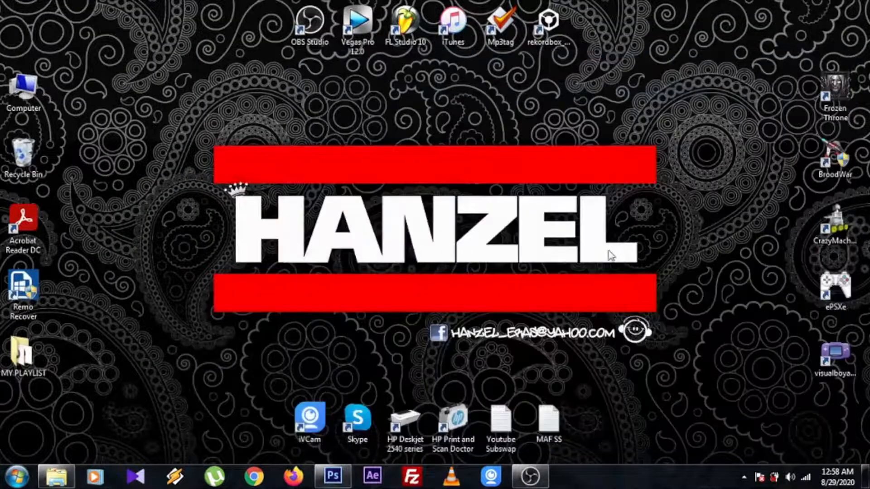
{"action": "left_click", "coordinate": [531, 475]}
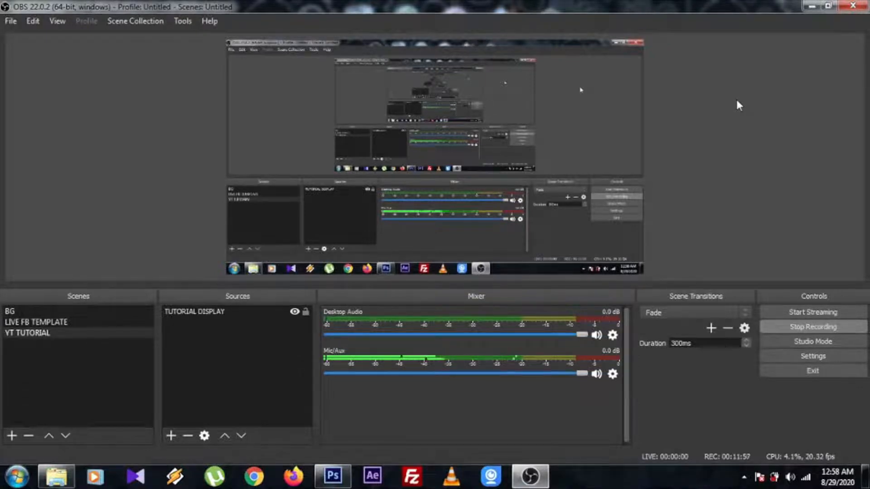
{"action": "left_click", "coordinate": [172, 436]}
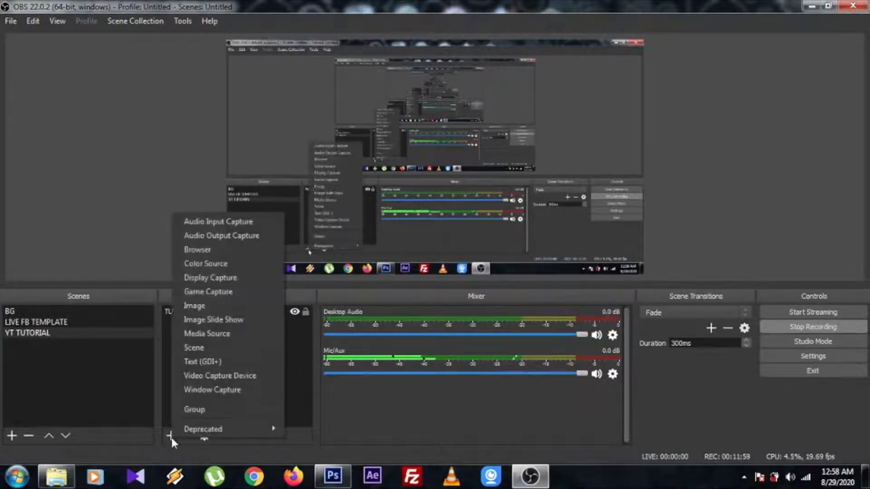
{"action": "left_click", "coordinate": [222, 313]}
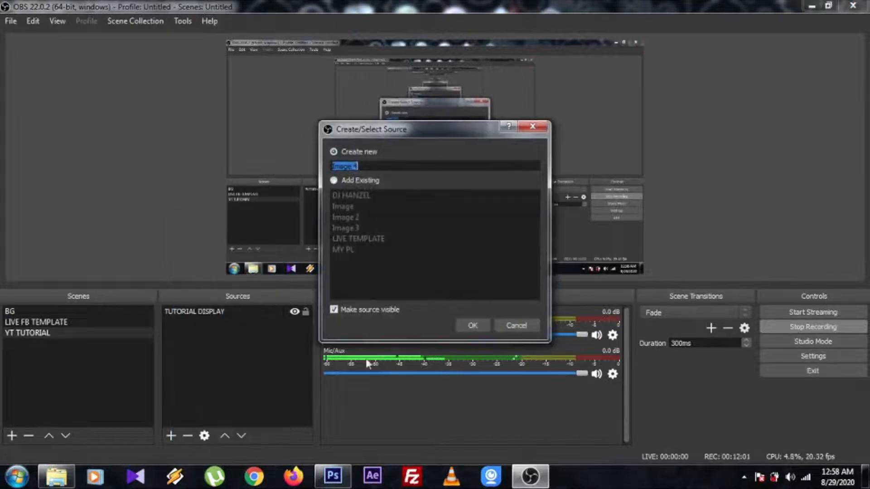
{"action": "left_click", "coordinate": [469, 325]}
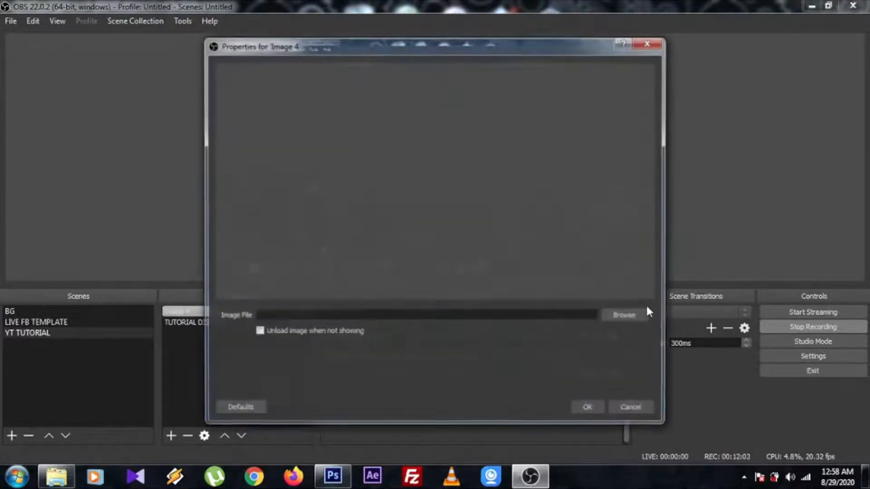
{"action": "left_click", "coordinate": [617, 312]}
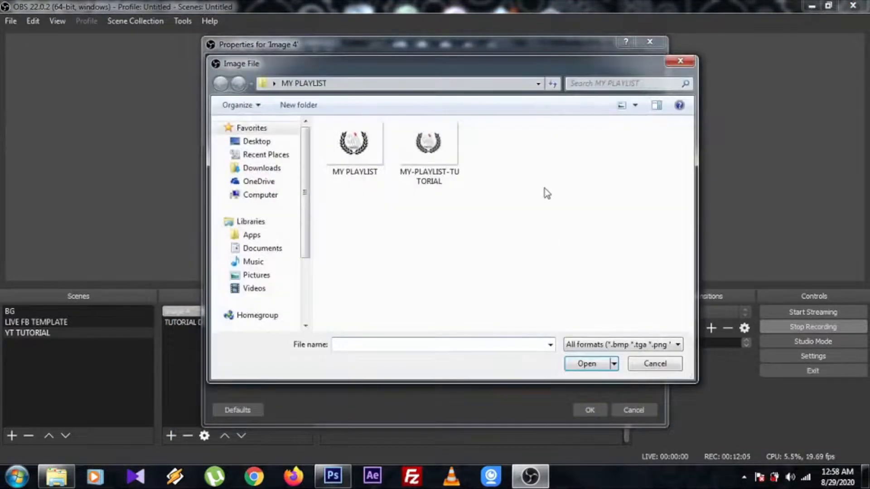
{"action": "double_click", "coordinate": [429, 158]}
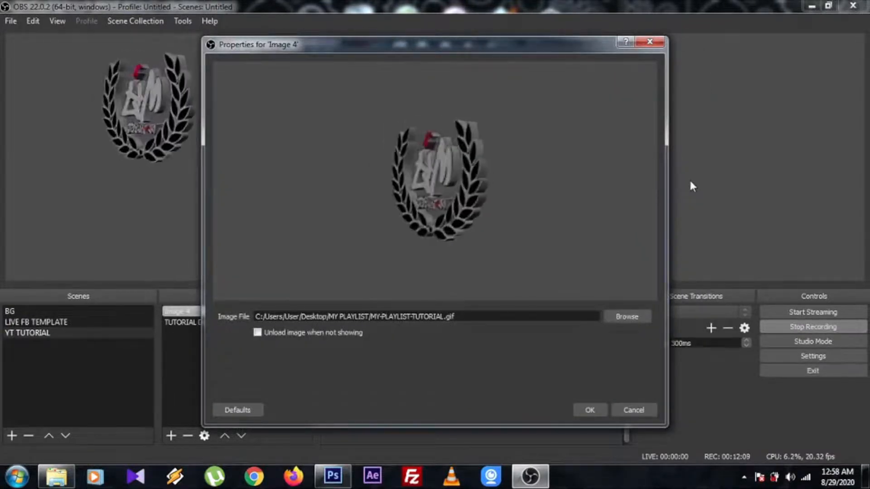
{"action": "left_click", "coordinate": [590, 410]}
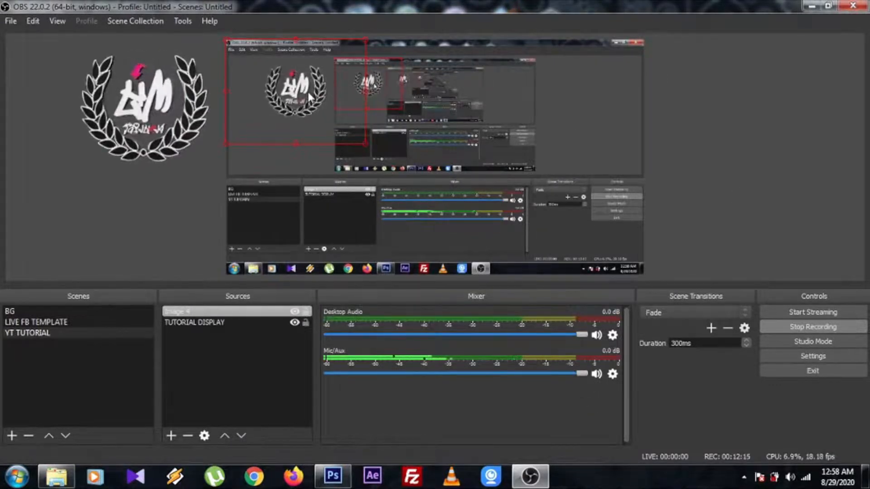
Move the rotating logo around the preview canvas and place it near the centre of the display capture
{"action": "left_click_drag", "start_coordinate": [168, 105], "coordinate": [497, 265]}
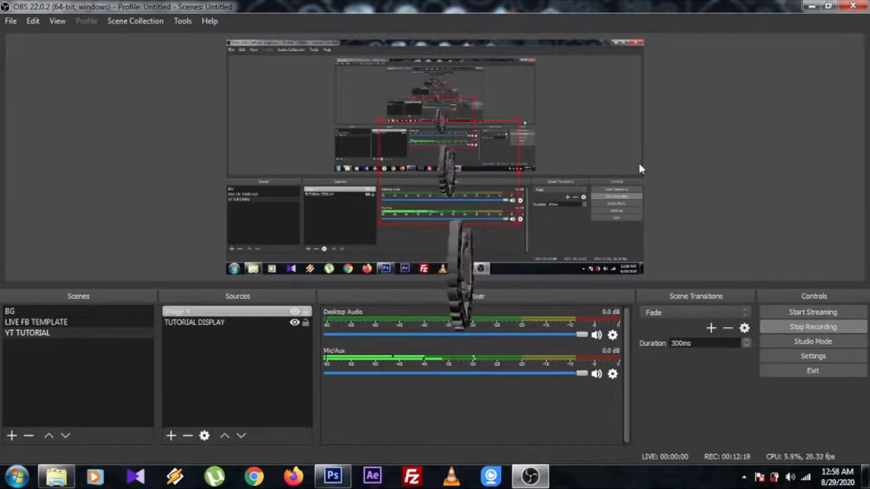
{"action": "left_click_drag", "start_coordinate": [467, 291], "coordinate": [634, 149]}
{"action": "left_click_drag", "start_coordinate": [553, 110], "coordinate": [434, 175]}
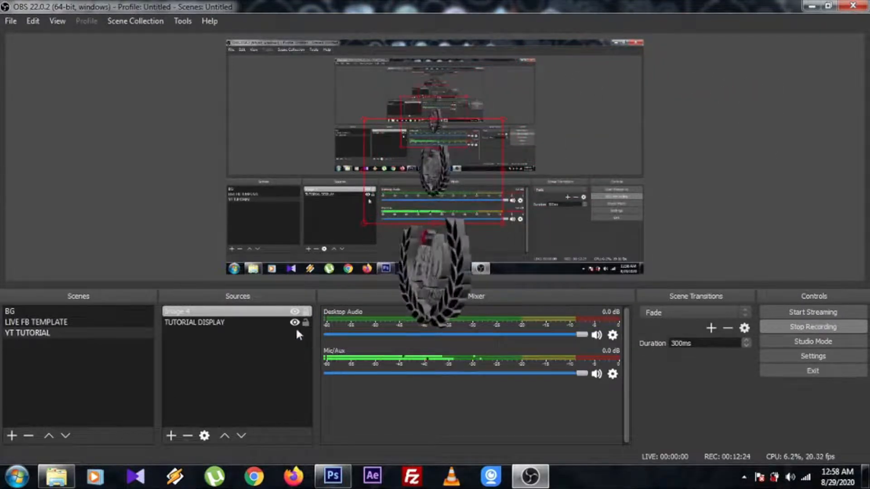